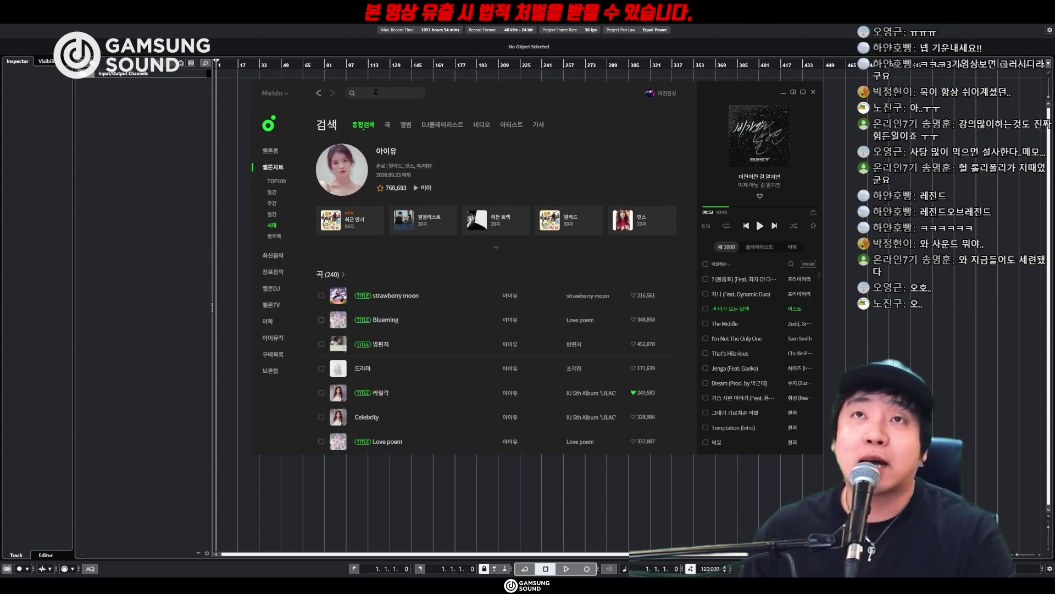
- Open IU's single 잔소리, listen to its title track and pause it, and start 물음표 by 프라이머리 from the playlist
{"action": "left_click", "coordinate": [408, 167]}
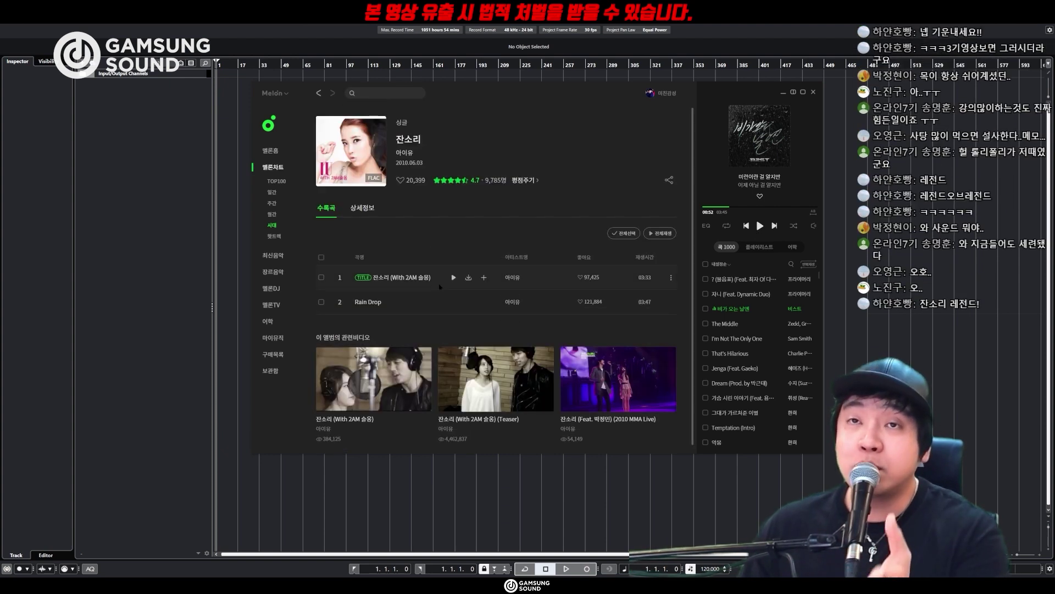
{"action": "left_click", "coordinate": [454, 277]}
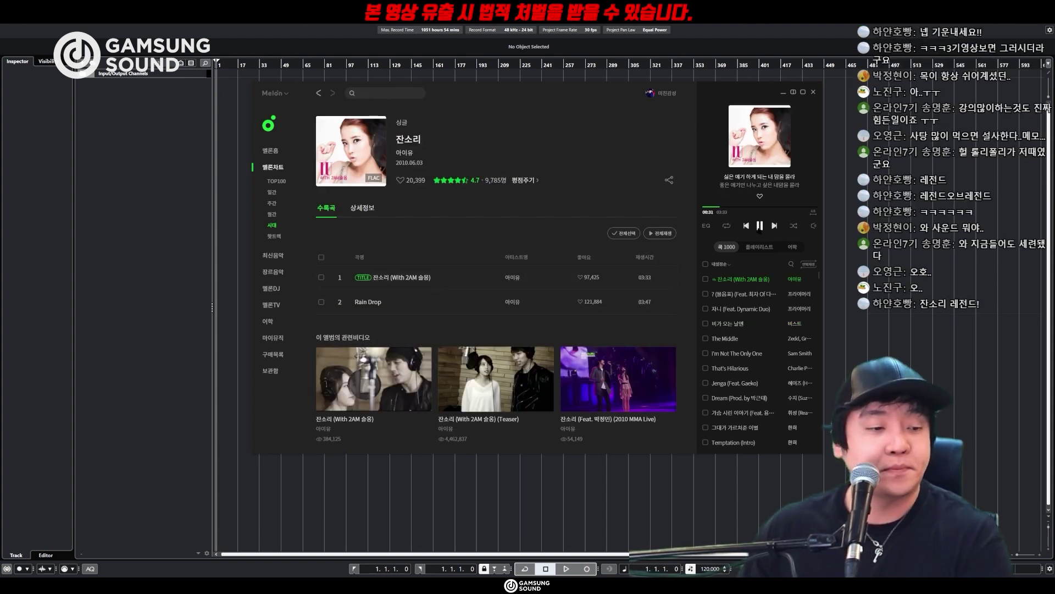
{"action": "left_click", "coordinate": [759, 226]}
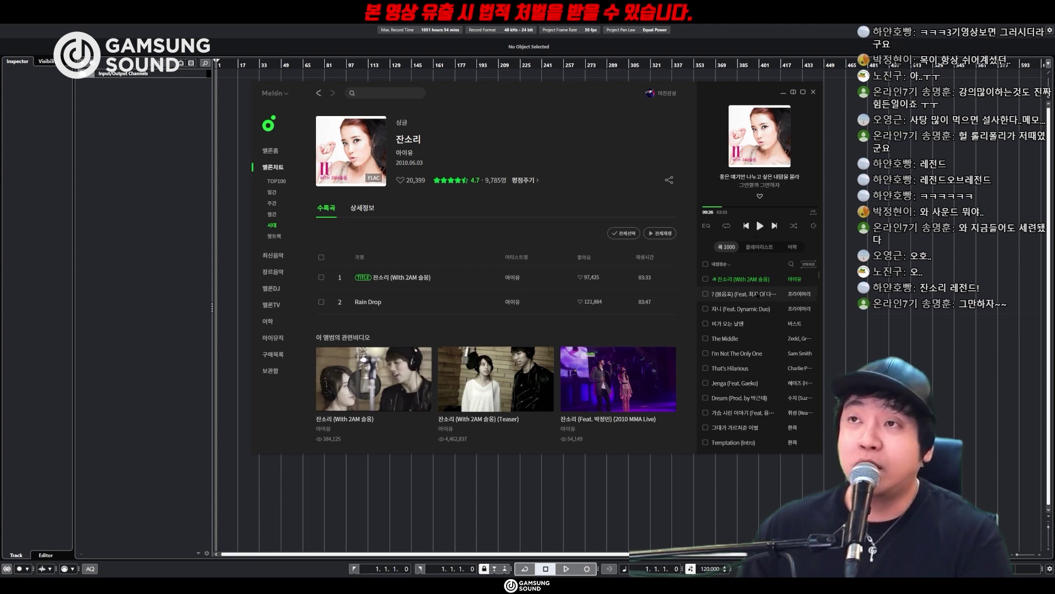
{"action": "double_click", "coordinate": [756, 294]}
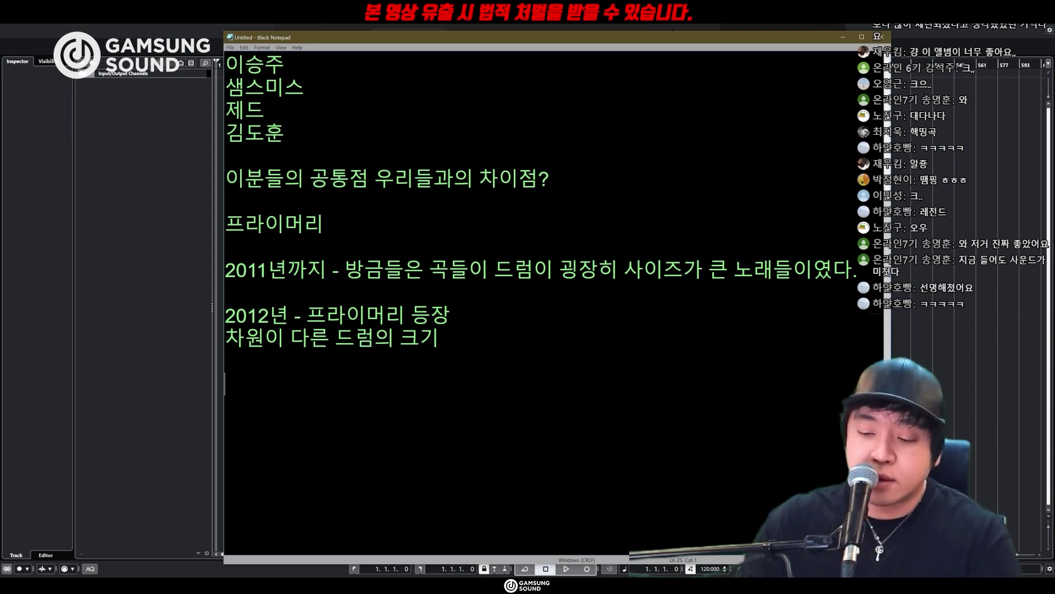
- Add the line "2018년 - 헤이즈 - 젠가" to the notes below the 2012 entry
{"action": "type", "text": "2018년 - 헤이즈 - 젠가"}
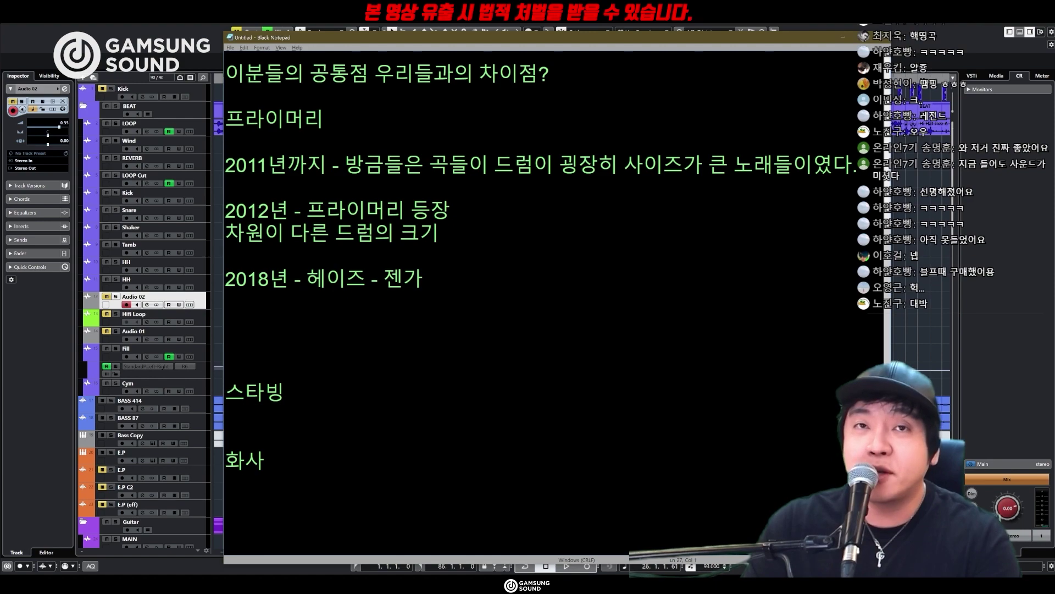
{"action": "type", "text": "상운드"}
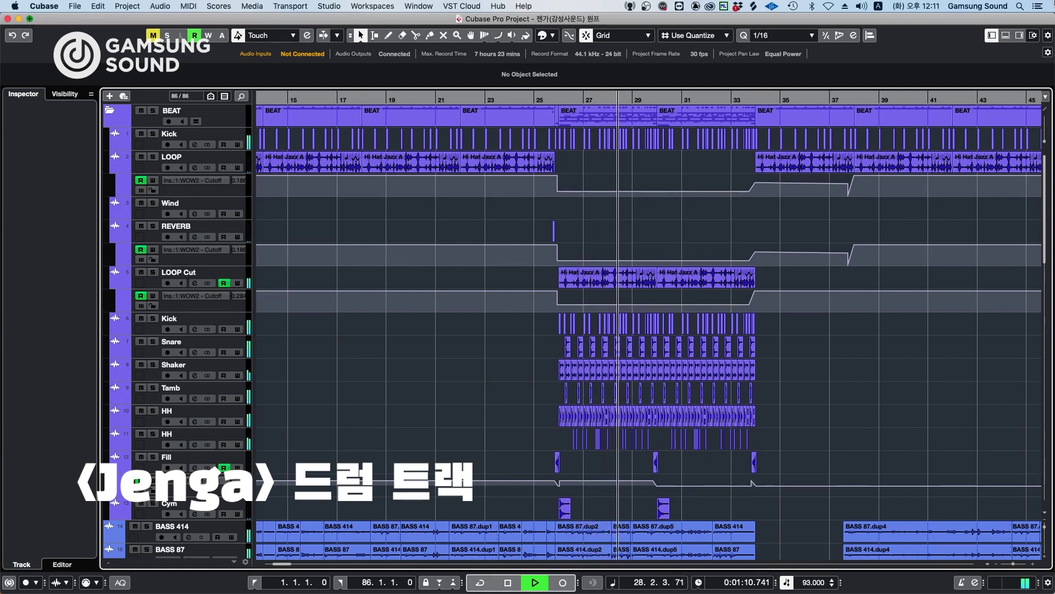
- Lower the Hifi Loop channel's fader to -16.8, stop playback and close its channel settings
{"action": "key", "text": "h"}
{"action": "key", "text": "h"}
{"action": "key", "text": "h"}
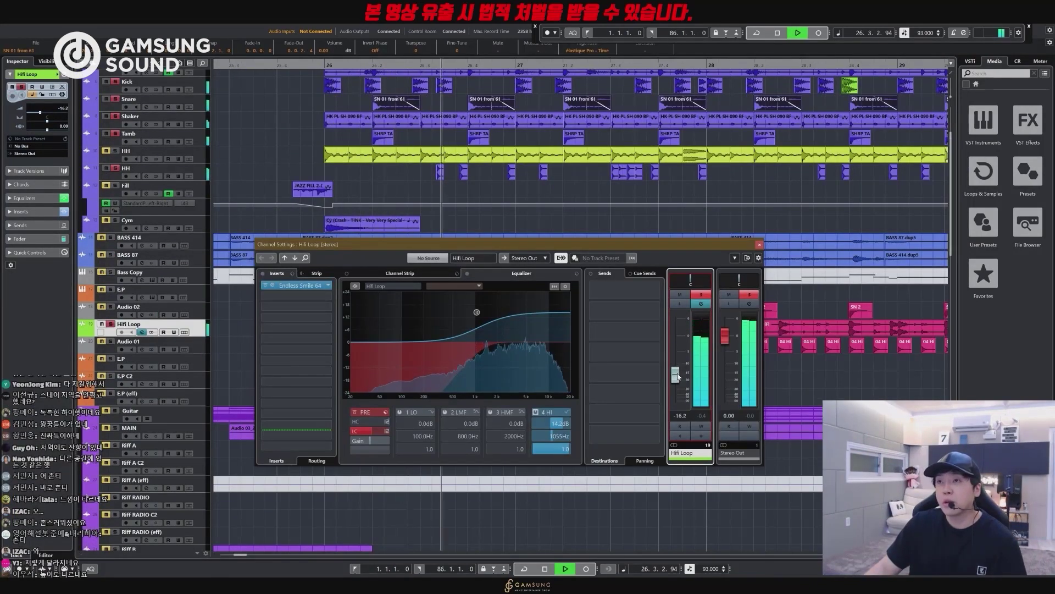
{"action": "left_click_drag", "start_coordinate": [677, 377], "coordinate": [677, 378]}
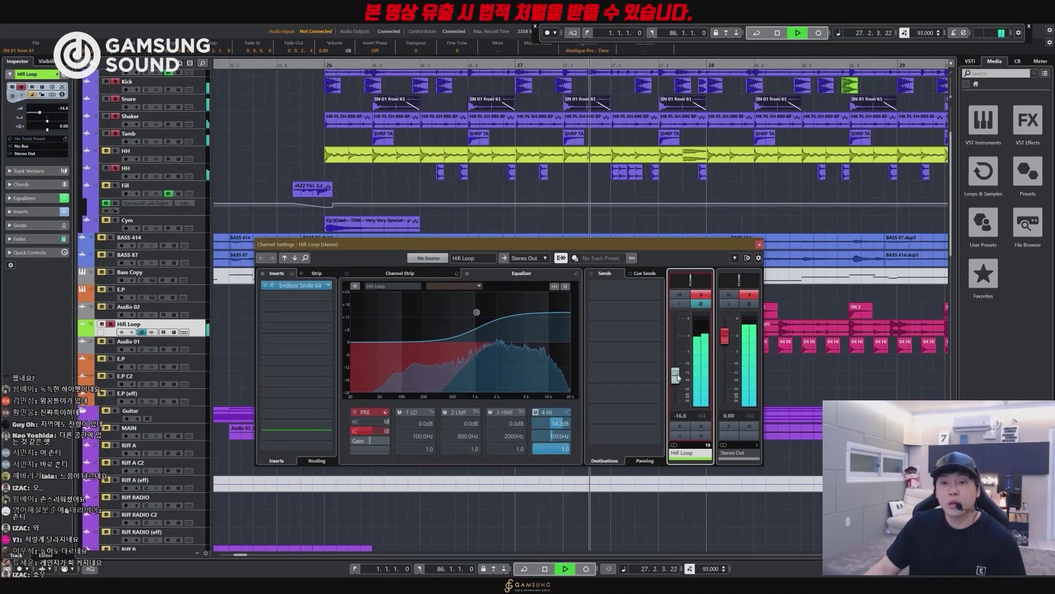
{"action": "key", "text": "space"}
{"action": "left_click", "coordinate": [760, 245]}
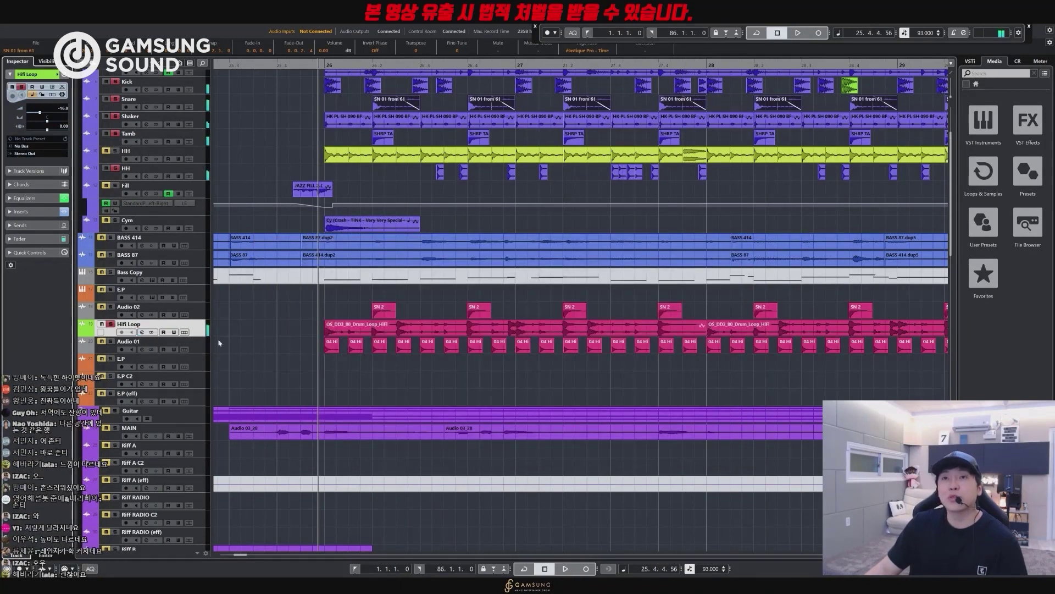
- Audition the soloed drum tracks from just before bar 26, checking the Hifi Loop event and the HH track
{"action": "left_click", "coordinate": [353, 334]}
{"action": "key", "text": "space"}
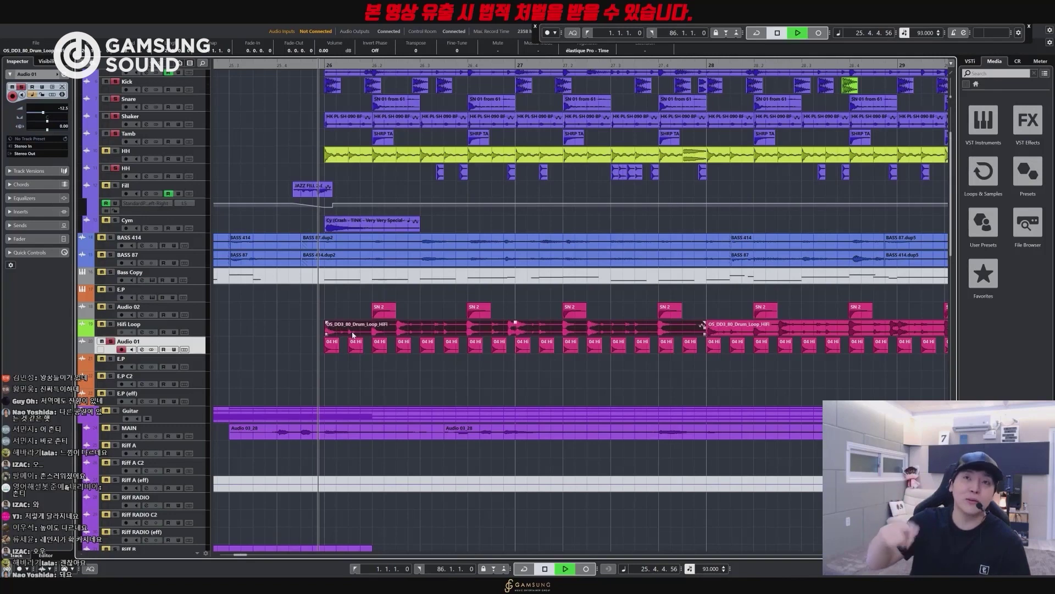
{"action": "key", "text": "space"}
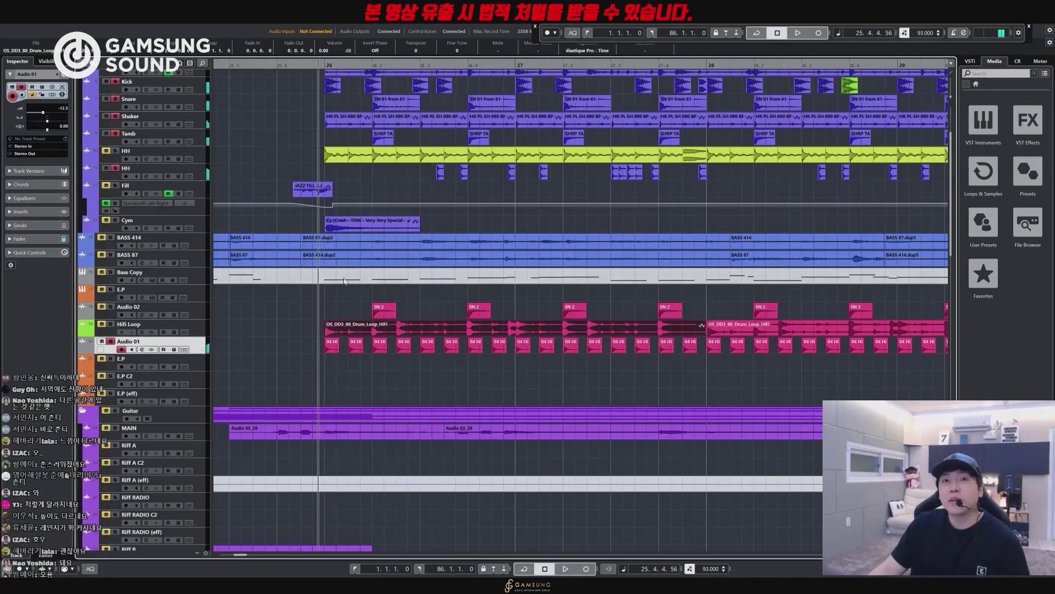
{"action": "key", "text": "space"}
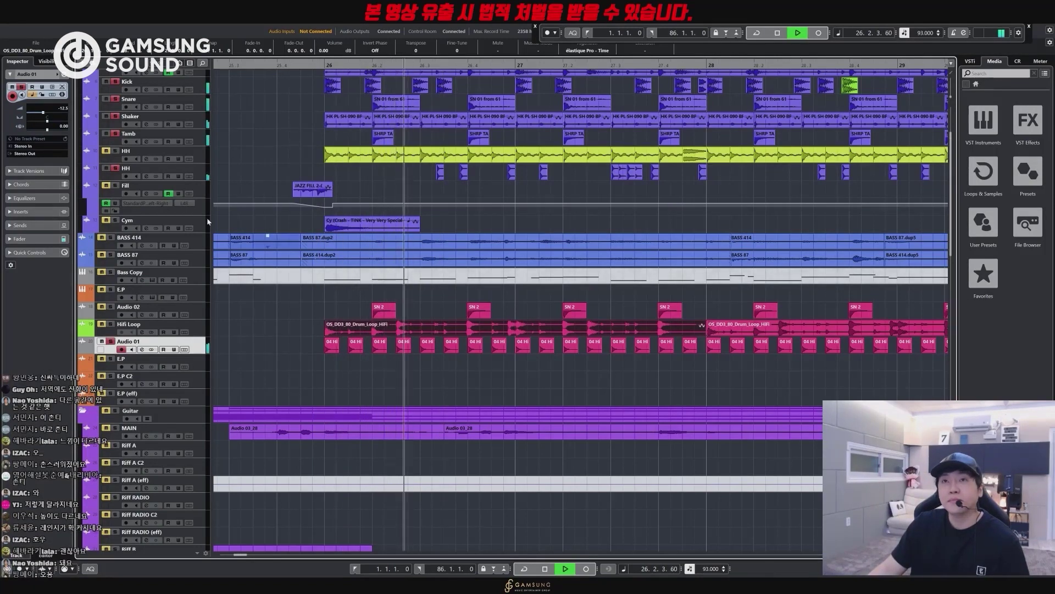
{"action": "key", "text": "space"}
{"action": "left_click", "coordinate": [201, 158]}
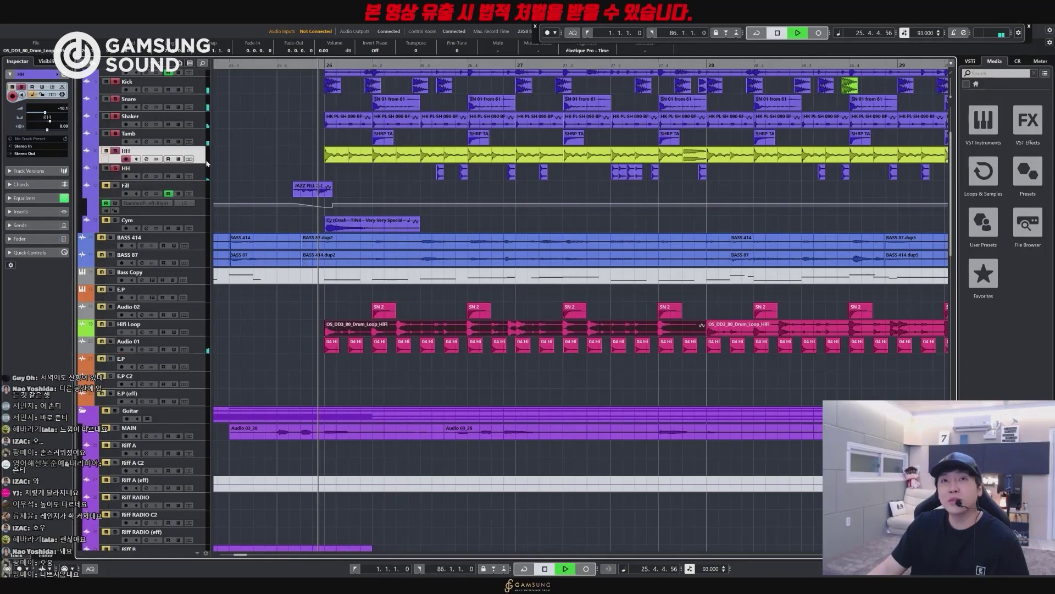
{"action": "scroll", "coordinate": [201, 159], "scroll_direction": "up", "scroll_amount": 3}
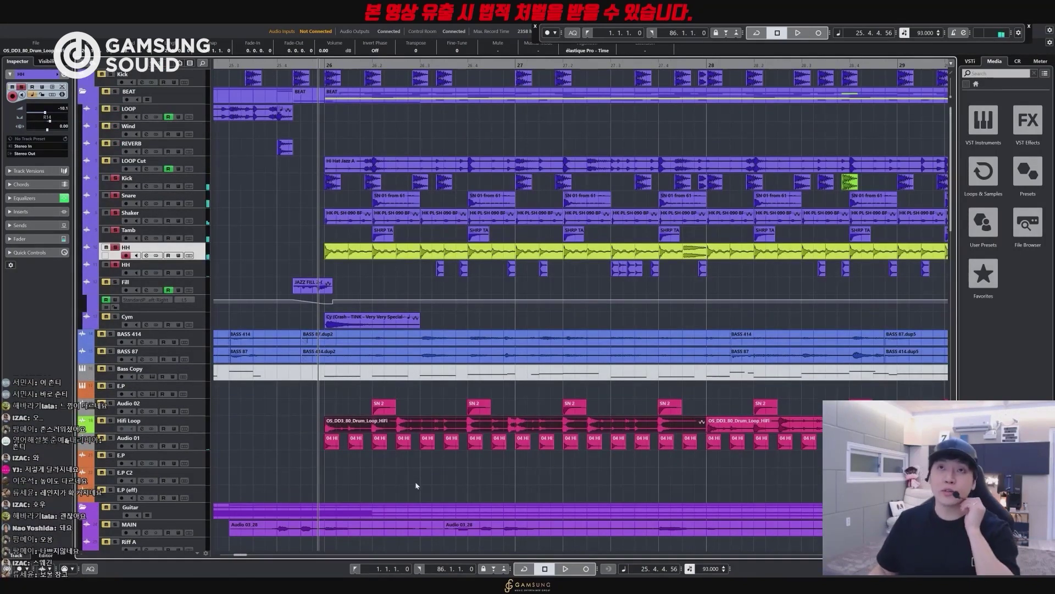
{"action": "scroll", "coordinate": [355, 487], "scroll_direction": "down", "scroll_amount": 5}
{"action": "left_click", "coordinate": [358, 330]}
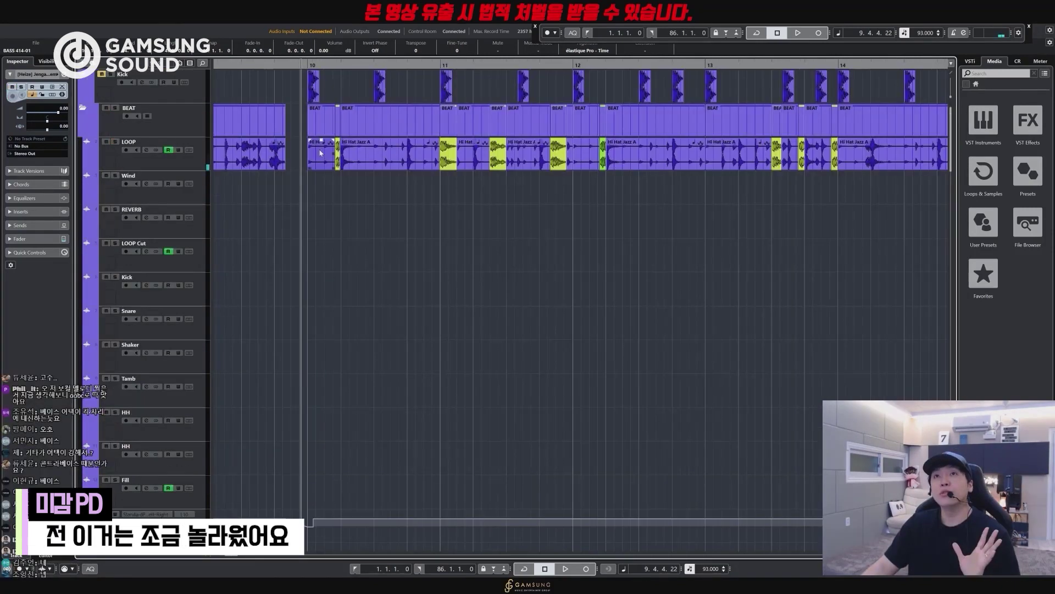
- Mark out the Hi Hat Jazz events on the LOOP track from bar 10 to bar 13 to examine the repeating pattern
{"action": "left_click_drag", "start_coordinate": [315, 185], "coordinate": [568, 146]}
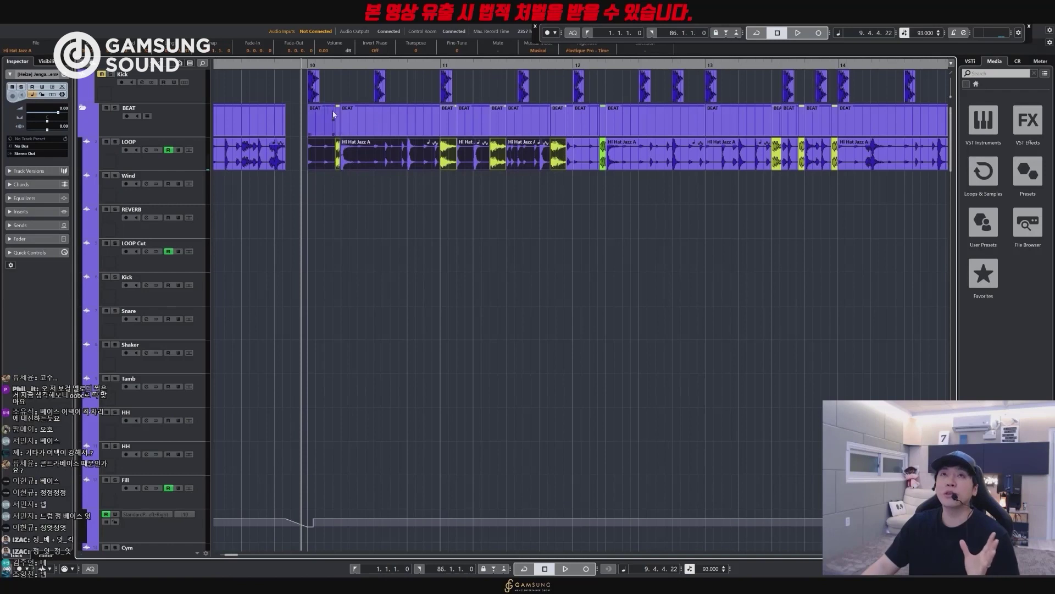
{"action": "left_click_drag", "start_coordinate": [309, 195], "coordinate": [424, 165]}
{"action": "left_click", "coordinate": [452, 160]}
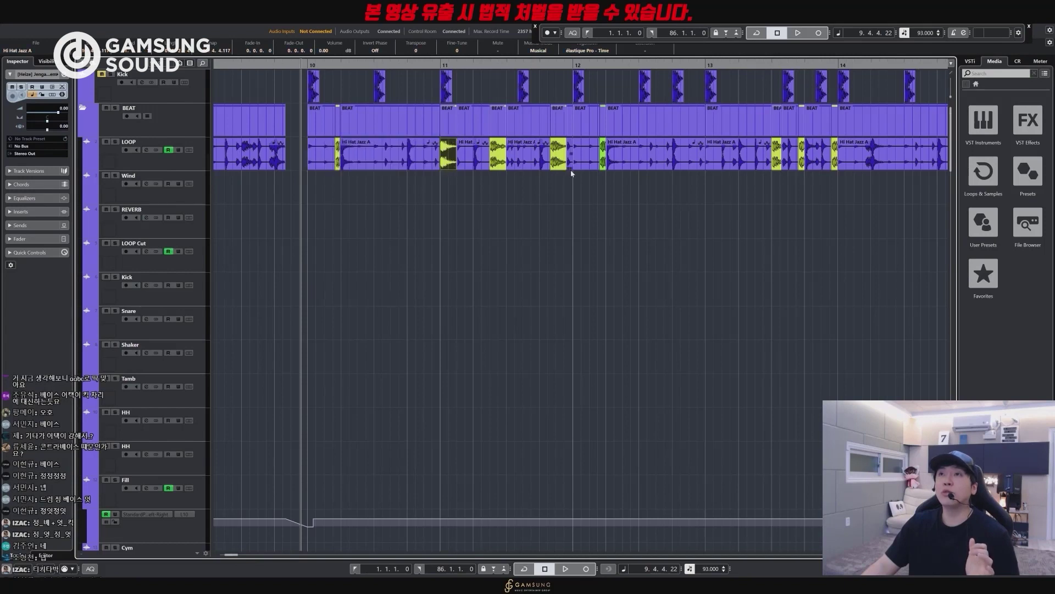
{"action": "left_click_drag", "start_coordinate": [585, 184], "coordinate": [686, 173]}
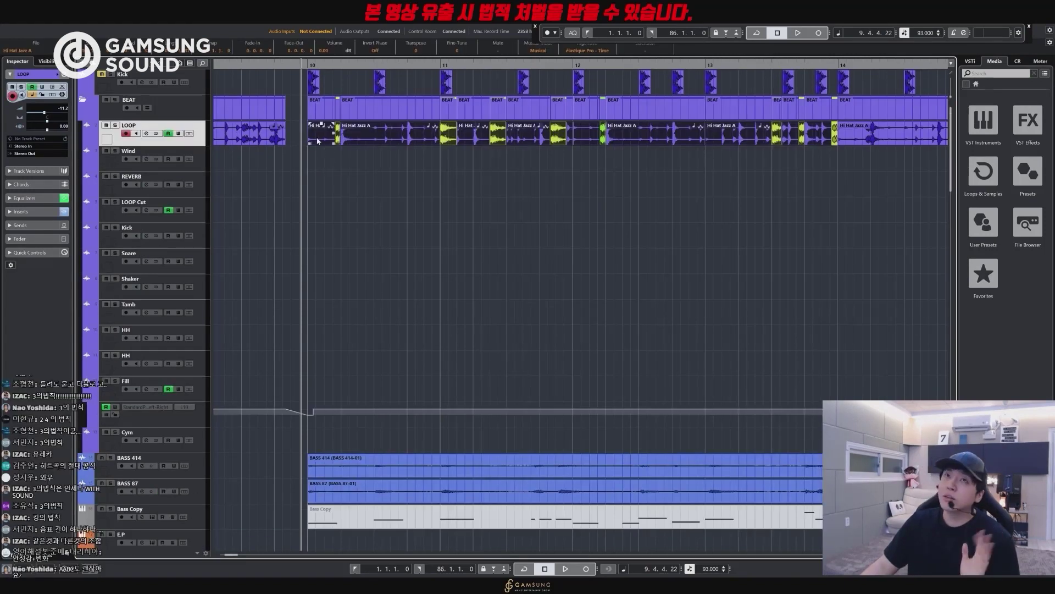
{"action": "key", "text": "shift+g"}
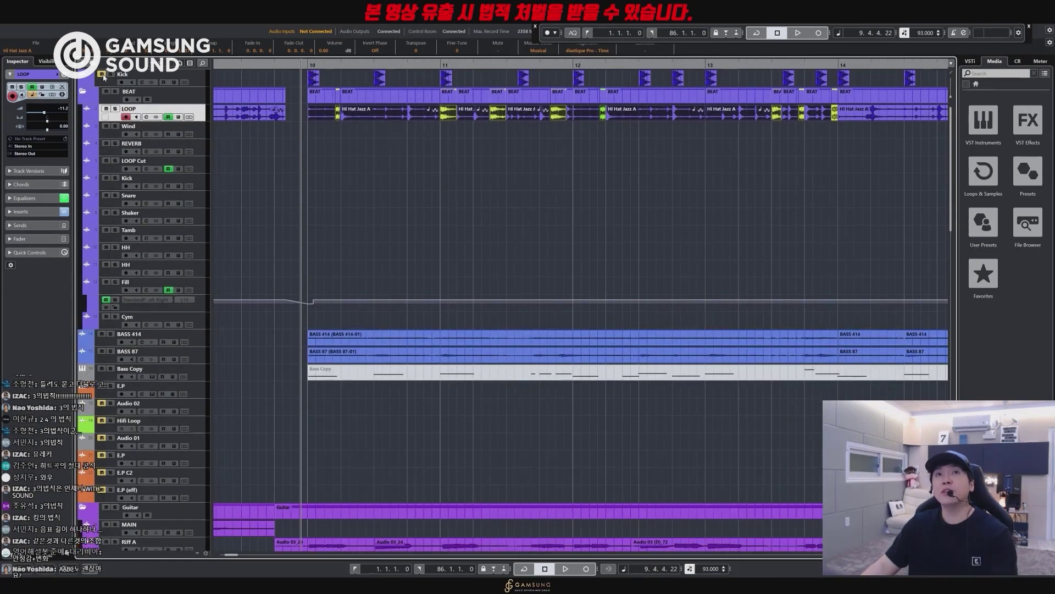
- Play the verse from the end of bar 9 and look over the remaining tracks down to the vocal groups
{"action": "key", "text": "space"}
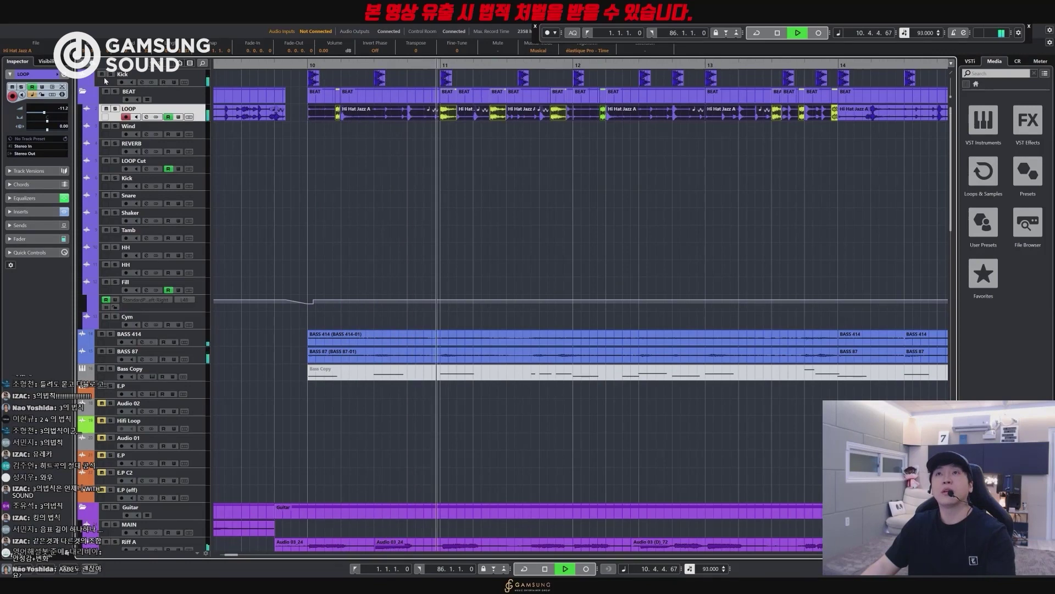
{"action": "key", "text": "space"}
{"action": "scroll", "coordinate": [384, 319], "scroll_direction": "down", "scroll_amount": 10}
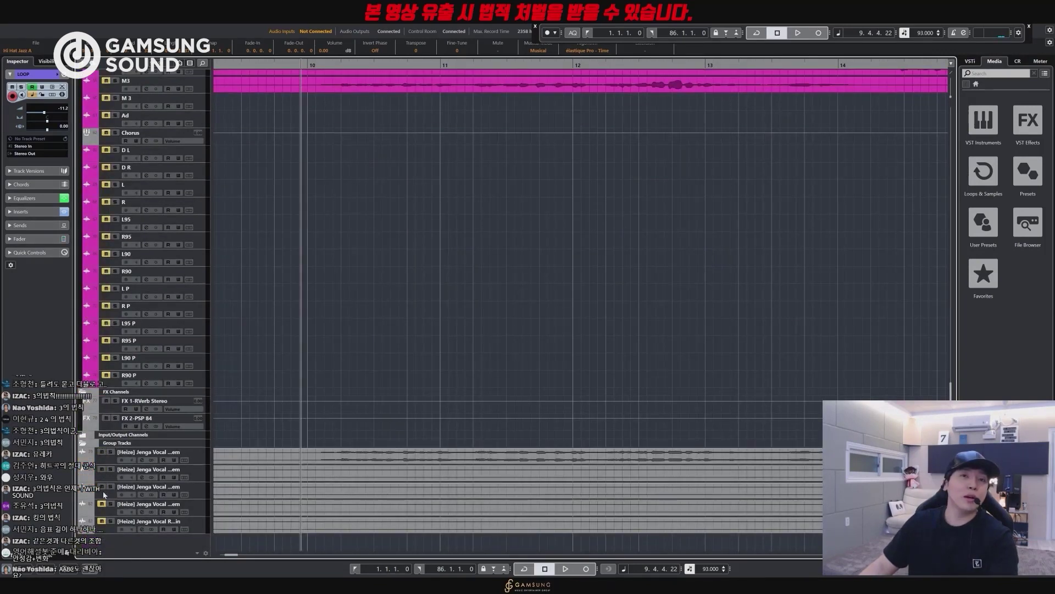
{"action": "scroll", "coordinate": [389, 200], "scroll_direction": "up", "scroll_amount": 15}
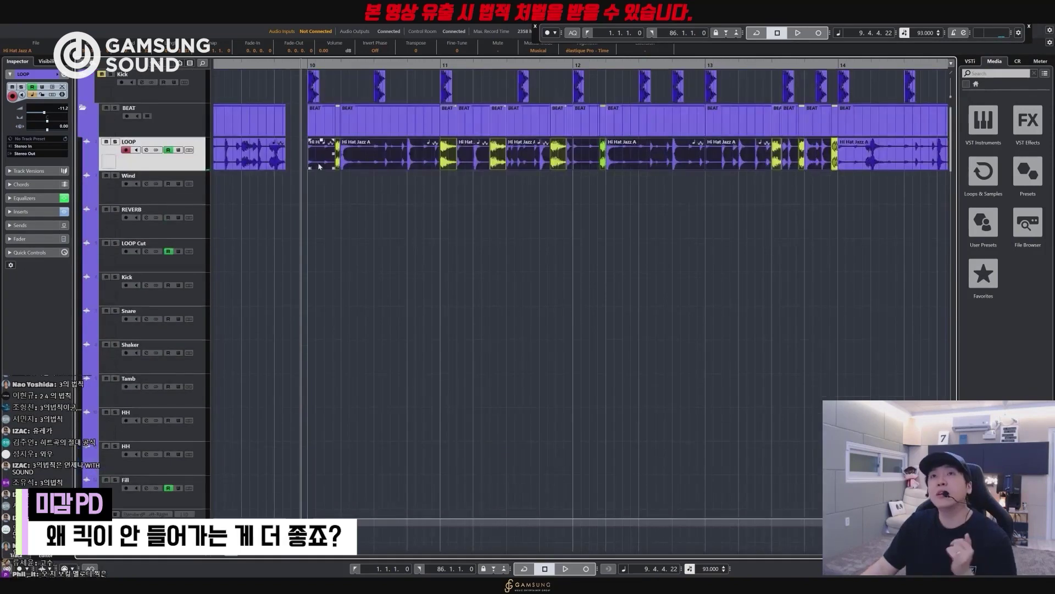
{"action": "scroll", "coordinate": [373, 275], "scroll_direction": "up", "scroll_amount": 5}
{"action": "scroll", "coordinate": [374, 277], "scroll_direction": "down", "scroll_amount": 5}
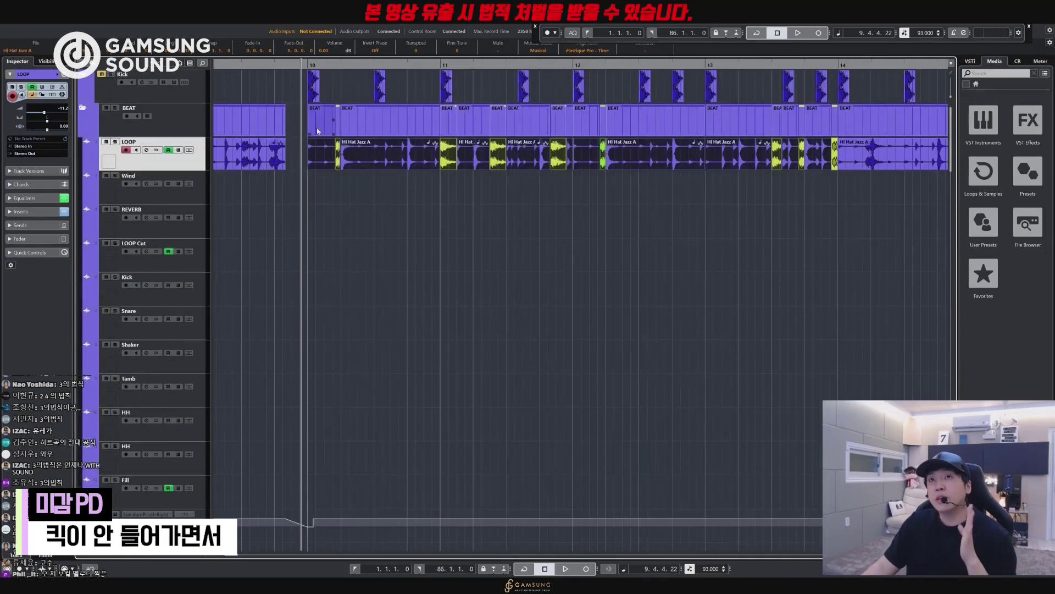
- Compare the first LOOP event at bar 10 with the note positions in the Bass Copy part
{"action": "left_click", "coordinate": [320, 154]}
{"action": "key", "text": "Delete"}
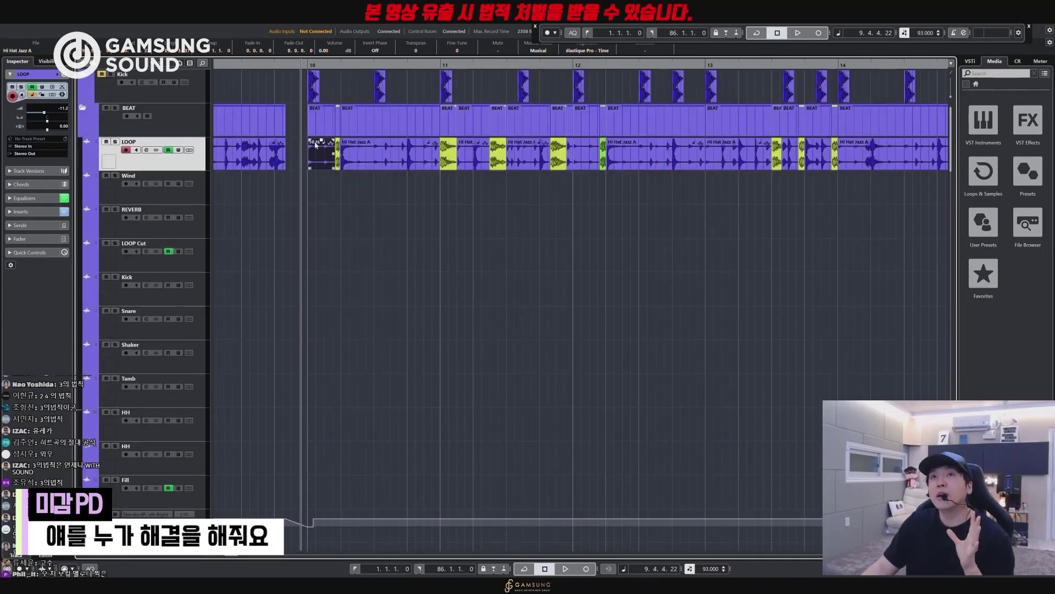
{"action": "scroll", "coordinate": [327, 160], "scroll_direction": "down", "scroll_amount": 10}
{"action": "left_click", "coordinate": [394, 283]}
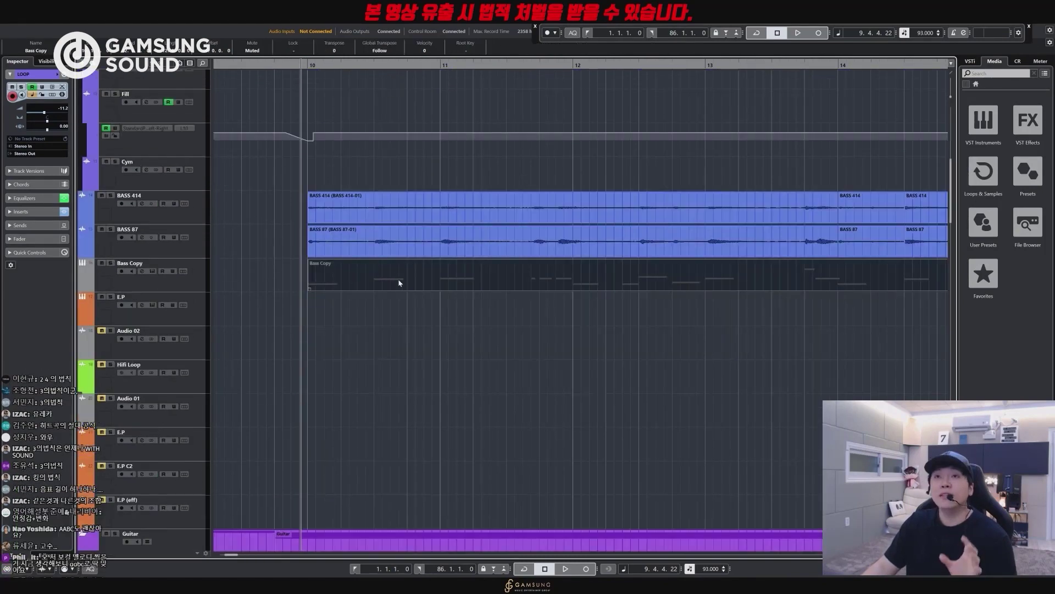
{"action": "left_click", "coordinate": [447, 308]}
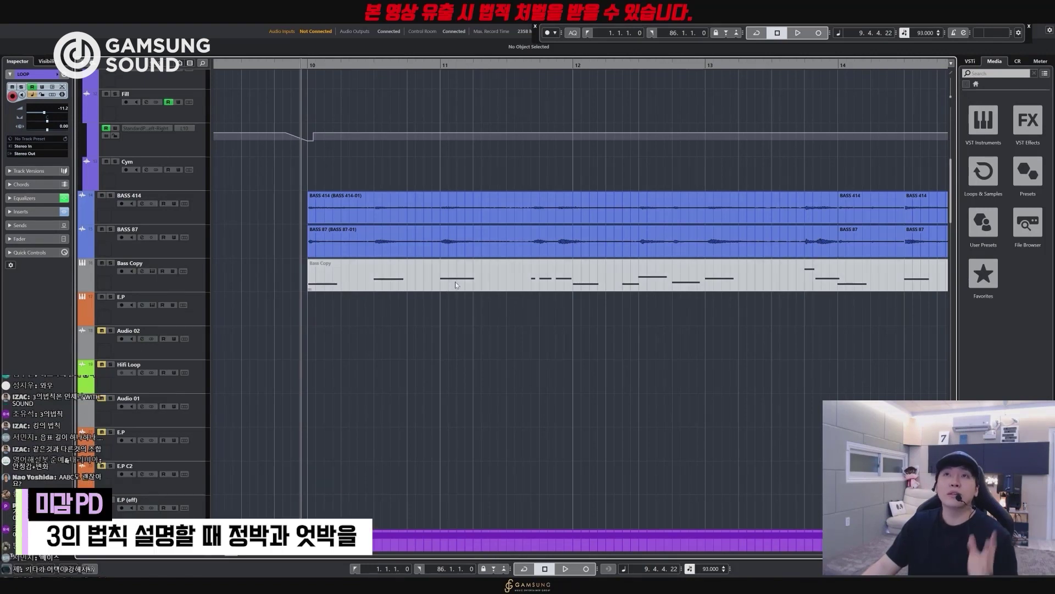
{"action": "key", "text": "3"}
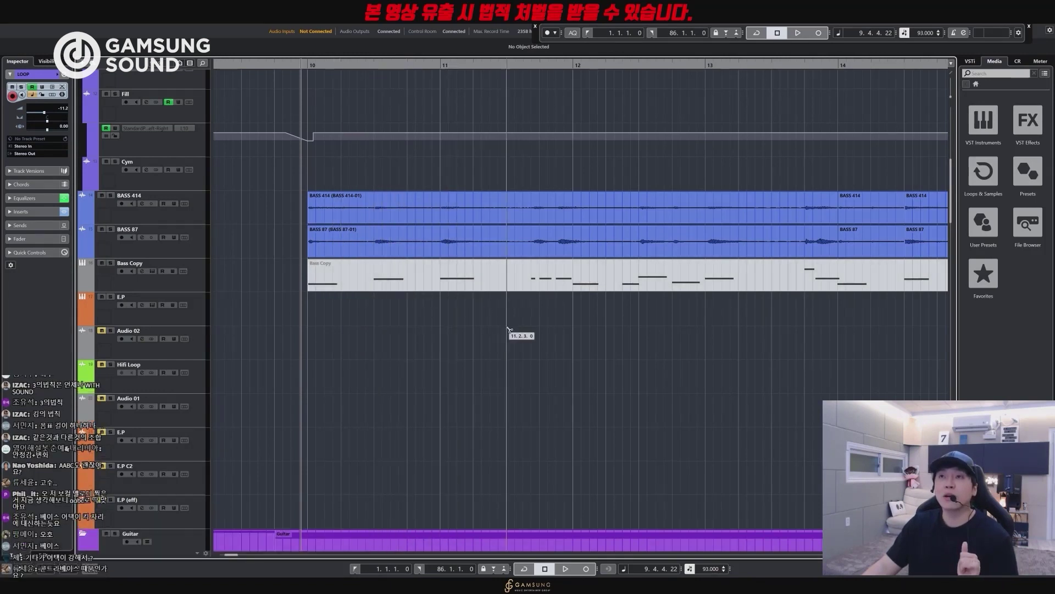
{"action": "scroll", "coordinate": [746, 313], "scroll_direction": "up", "scroll_amount": 10}
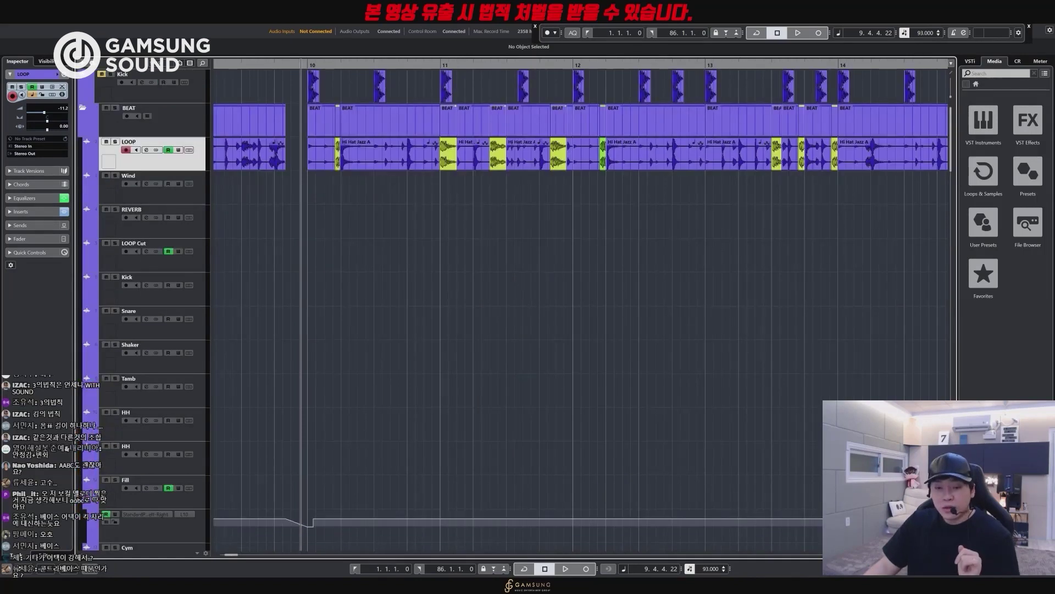
- Switch to the Notepad notes and add the lines "벌스 - 엇박" and "베이스 - 정박" below the 3의 법칙 line
{"action": "key", "text": "alt+Tab"}
{"action": "left_click", "coordinate": [235, 182]}
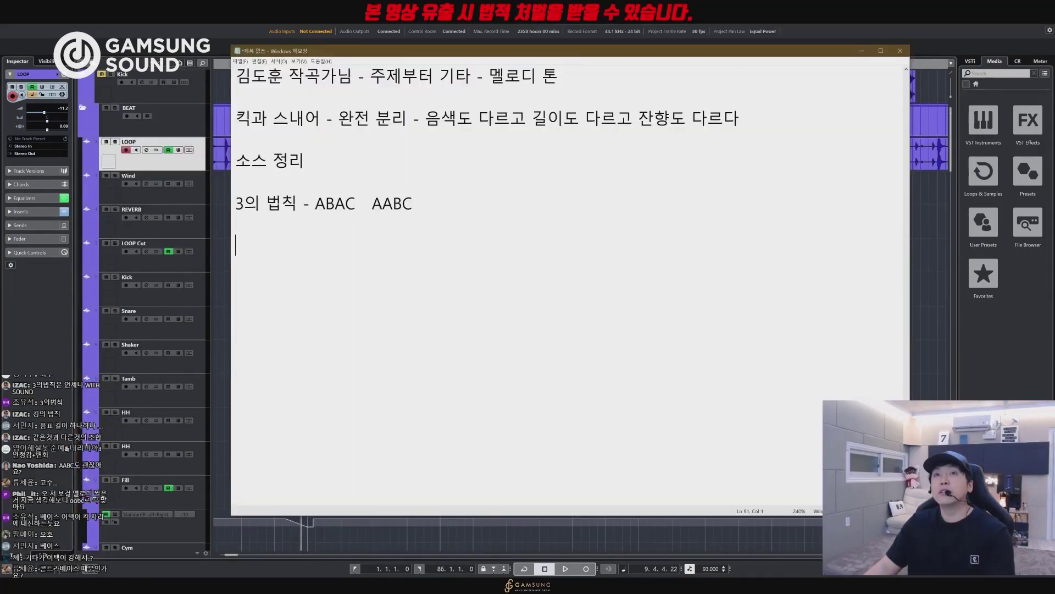
{"action": "type", "text": "벌스 - "}
{"action": "type", "text": "엇ㅂ"}
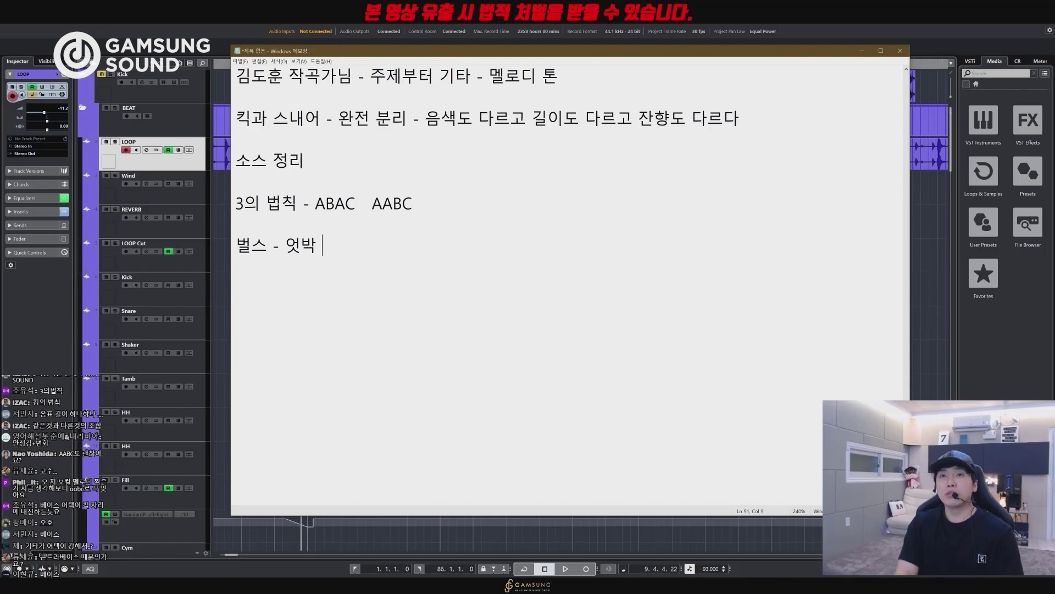
{"action": "type", "text": "- 정ㅂ"}
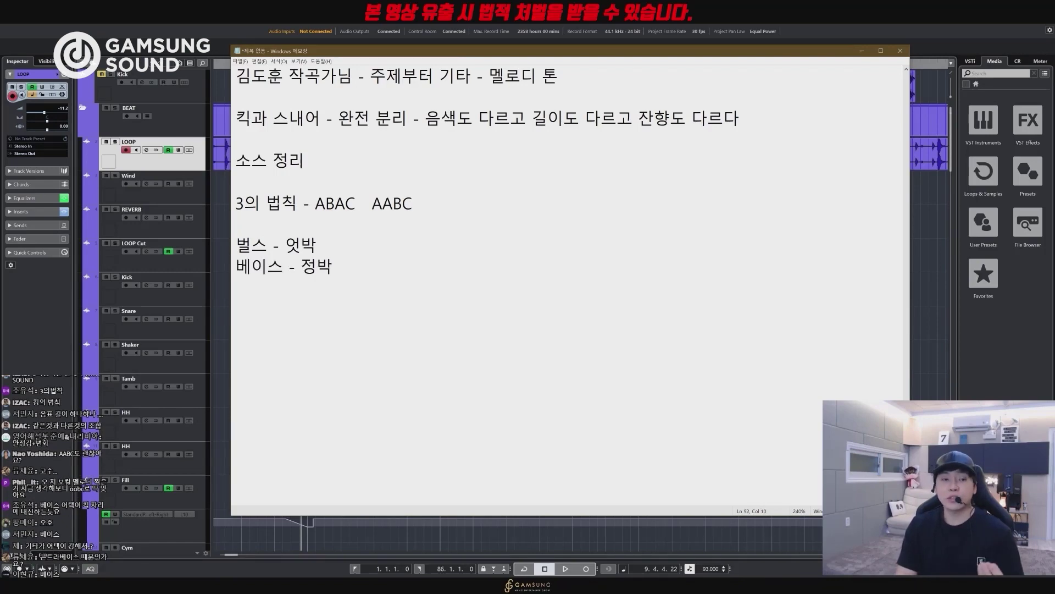
- Switch back to Cubase and select the BASS 414 event starting at bar 10
{"action": "key", "text": "alt+Tab"}
{"action": "scroll", "coordinate": [352, 238], "scroll_direction": "down", "scroll_amount": 6}
{"action": "left_click", "coordinate": [331, 242]}
{"action": "left_click", "coordinate": [327, 211]}
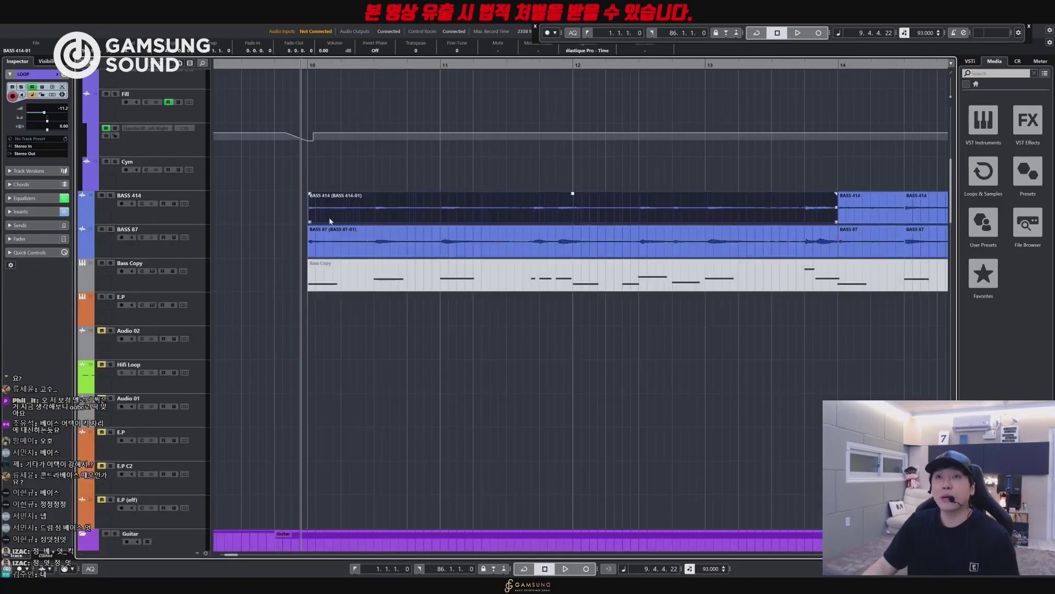
- Solo the Riff A guitar track, audition it briefly from the end of bar 9, and point out its first event
{"action": "scroll", "coordinate": [328, 209], "scroll_direction": "down", "scroll_amount": 10}
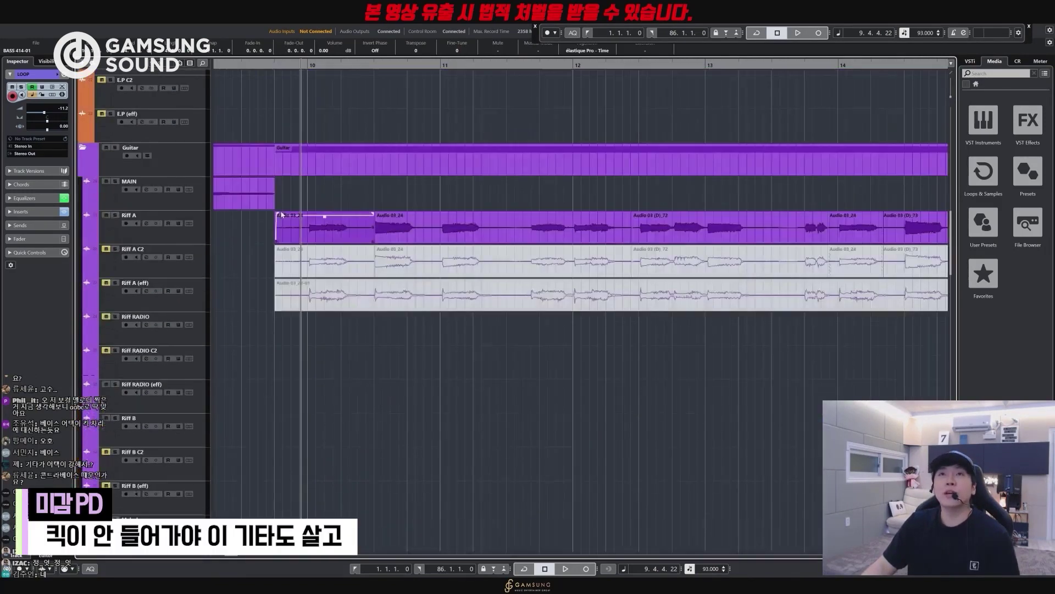
{"action": "left_click", "coordinate": [120, 234]}
{"action": "key", "text": "s"}
{"action": "key", "text": "space"}
{"action": "key", "text": "space"}
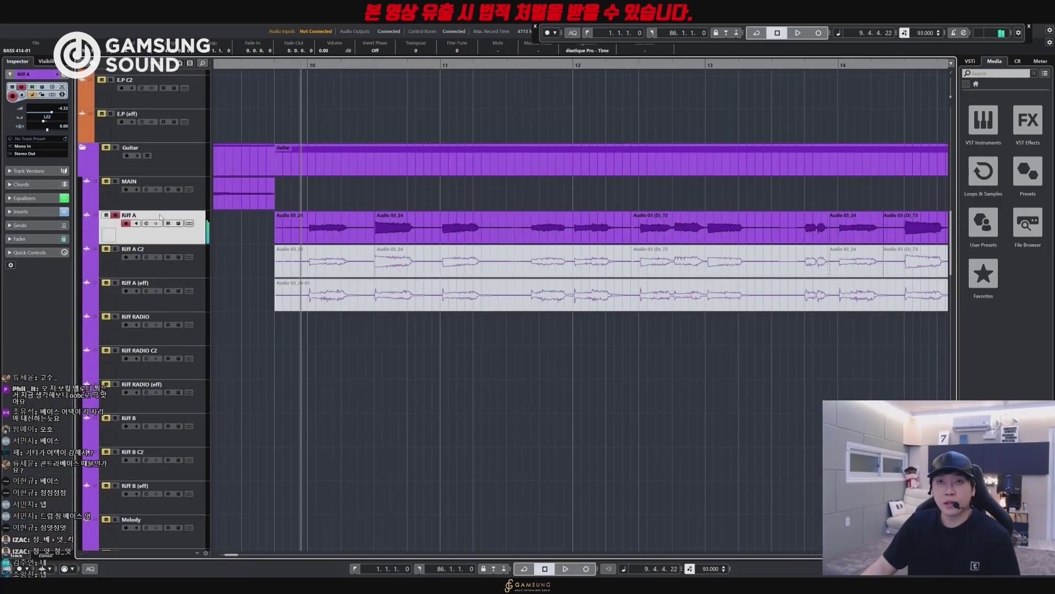
{"action": "left_click", "coordinate": [331, 228]}
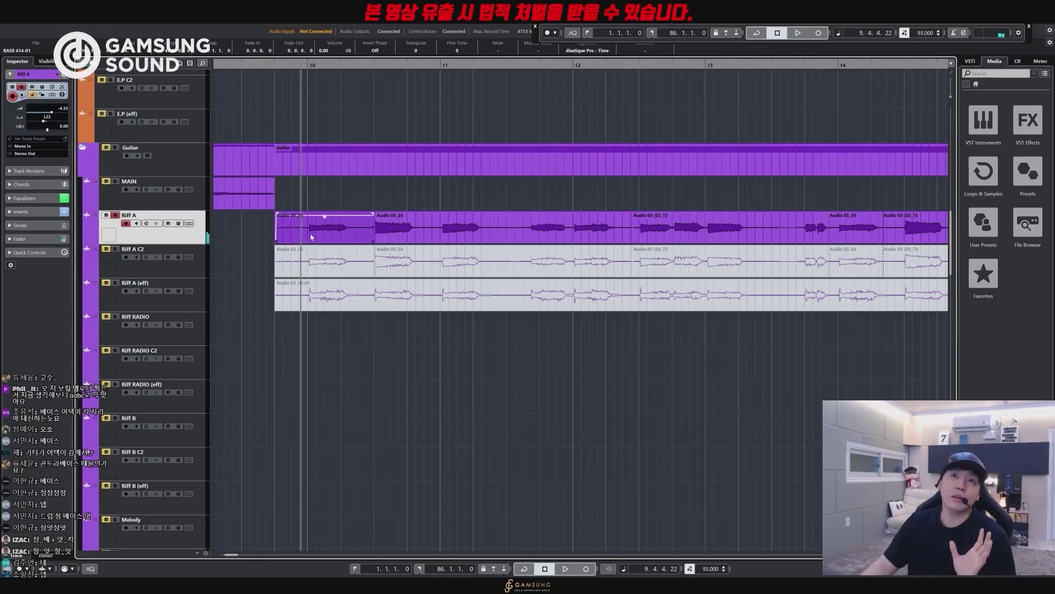
- Solo the LOOP drum track and audition it briefly from the end of bar 9
{"action": "scroll", "coordinate": [313, 237], "scroll_direction": "up", "scroll_amount": 15}
{"action": "left_click", "coordinate": [120, 164]}
{"action": "key", "text": "s"}
{"action": "key", "text": "space"}
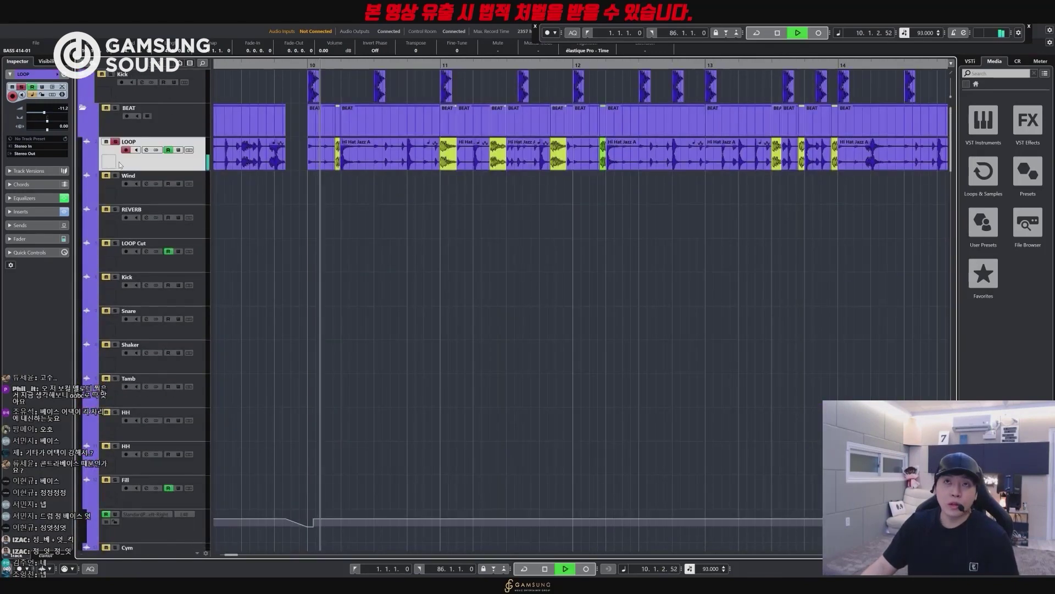
{"action": "key", "text": "space"}
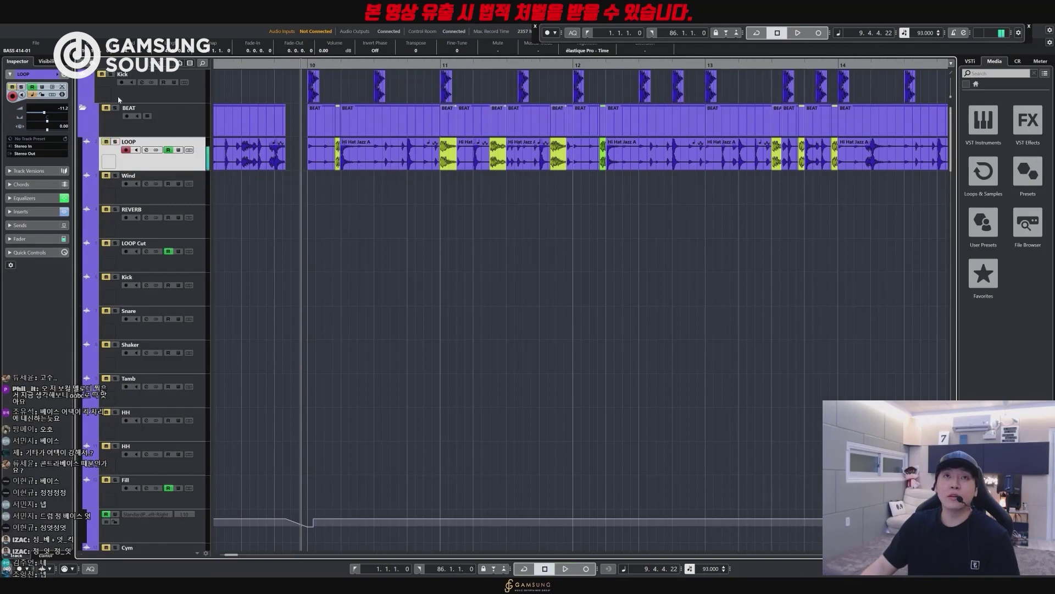
- Solo the Kick track and audition it briefly from the end of bar 9
{"action": "left_click", "coordinate": [115, 95]}
{"action": "key", "text": "s"}
{"action": "key", "text": "space"}
{"action": "key", "text": "space"}
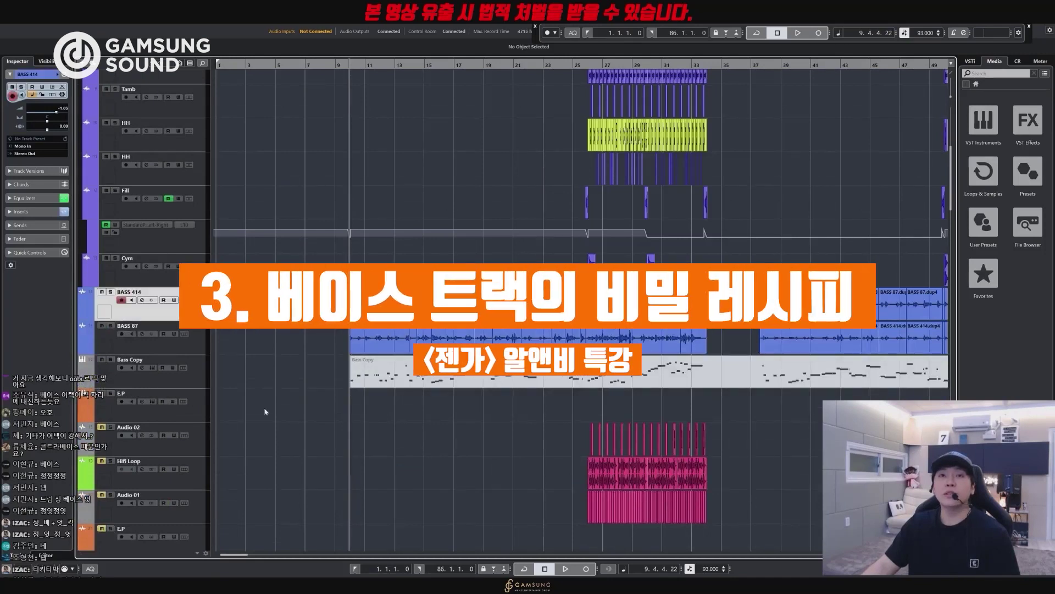
- Select the muted Bass Copy part, then solo the BASS 414 track and audition it briefly
{"action": "left_click", "coordinate": [388, 378]}
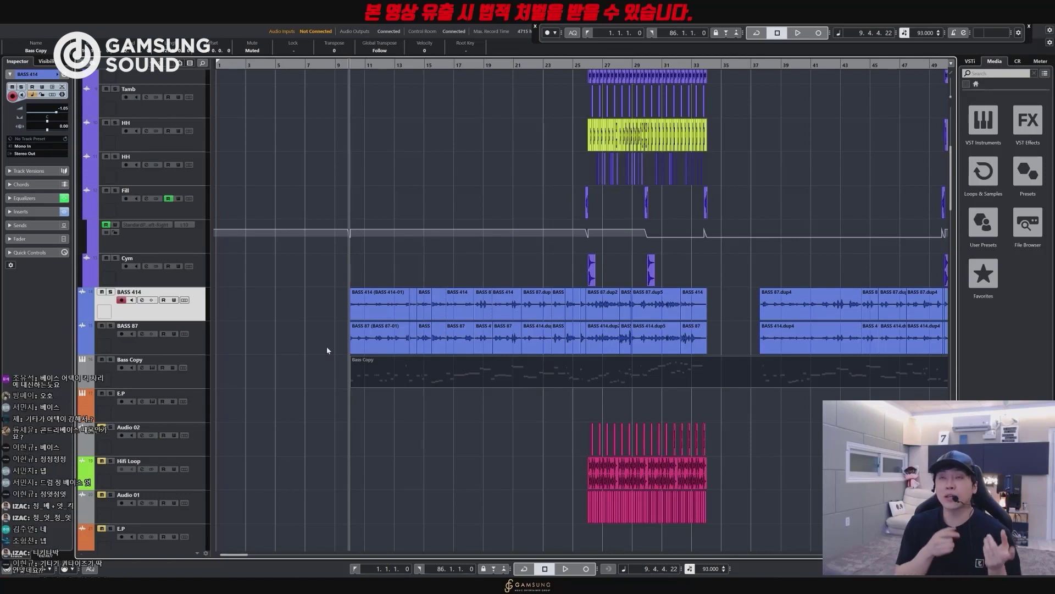
{"action": "key", "text": "s"}
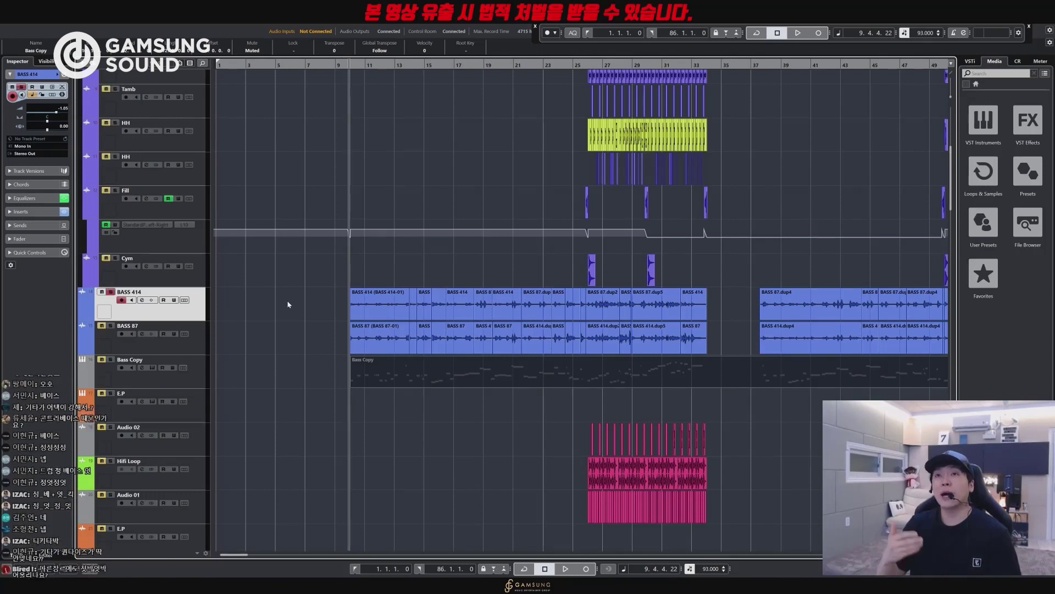
{"action": "key", "text": "space"}
{"action": "key", "text": "space"}
- Compare the first events of the BASS 87 and BASS 414 tracks, which start at bar 10
{"action": "left_click", "coordinate": [406, 67]}
{"action": "key", "text": "h"}
{"action": "key", "text": "h"}
{"action": "key", "text": "h"}
{"action": "key", "text": "h"}
{"action": "key", "text": "shift+h"}
{"action": "left_click", "coordinate": [362, 280]}
{"action": "key", "text": "s"}
{"action": "left_click", "coordinate": [371, 325]}
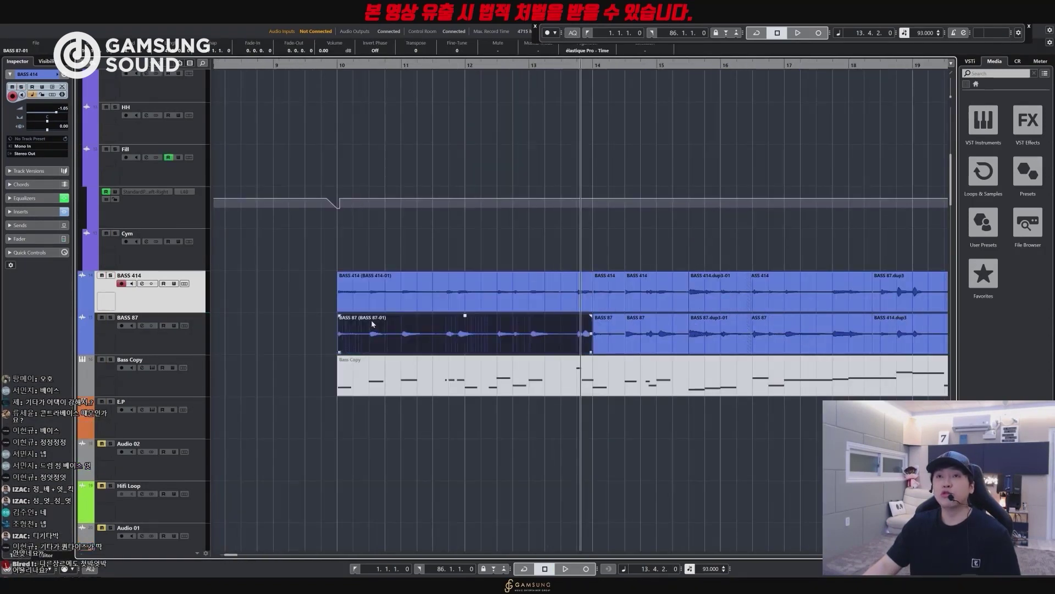
{"action": "left_click", "coordinate": [356, 310]}
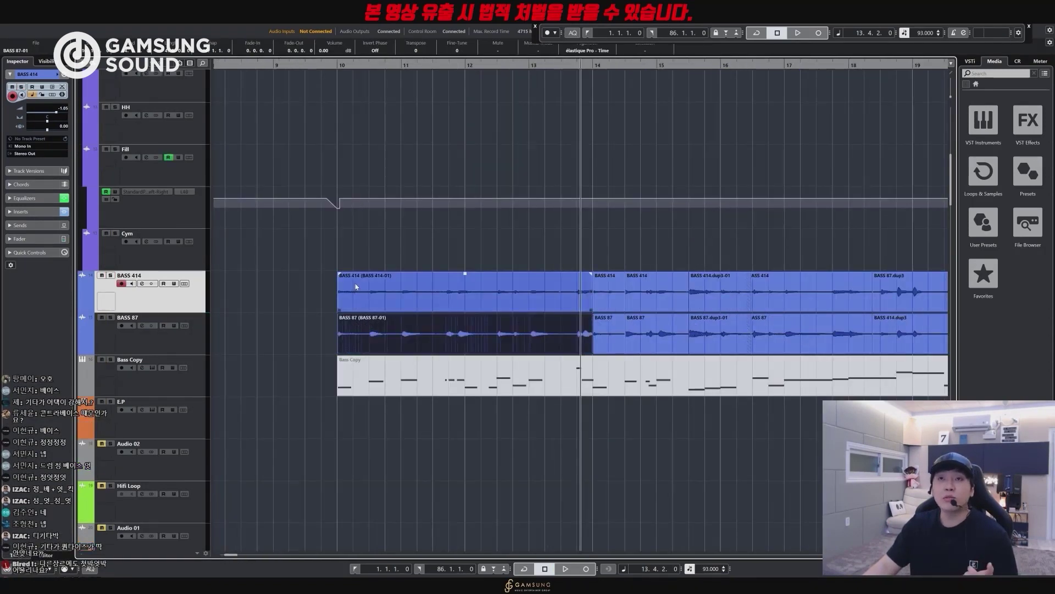
{"action": "left_click", "coordinate": [356, 283]}
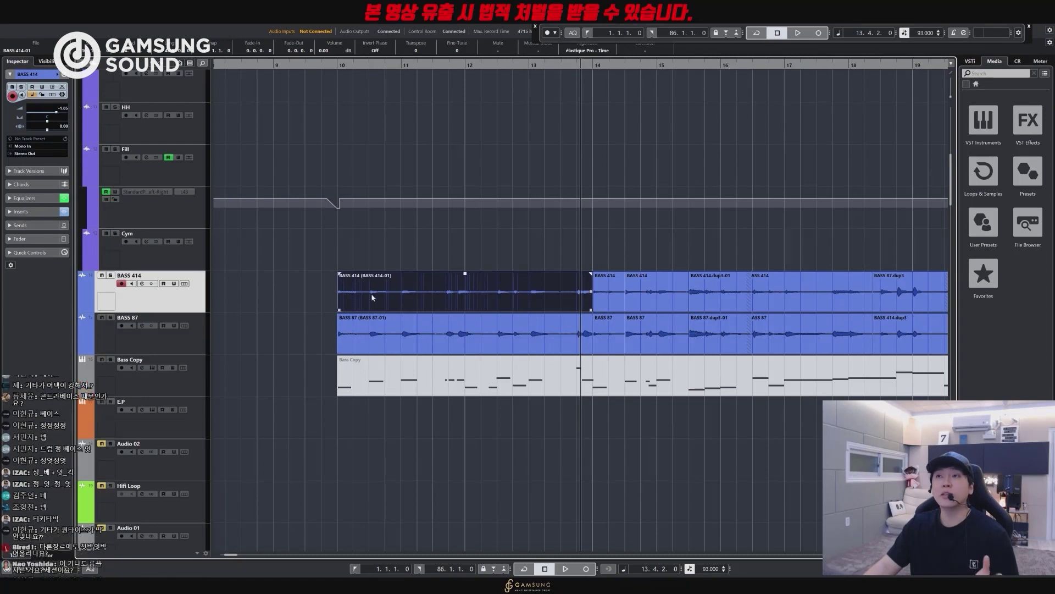
- Solo the BASS 414 track and audition it from the end of bar 9
{"action": "key", "text": "s"}
{"action": "left_click", "coordinate": [330, 87]}
{"action": "key", "text": "space"}
{"action": "key", "text": "space"}
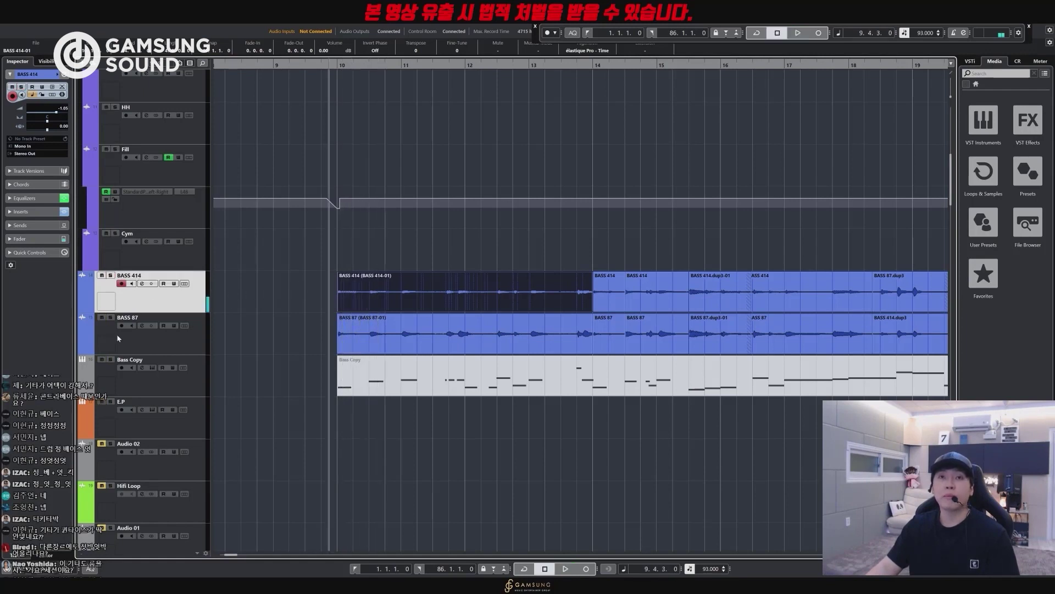
- Solo the BASS 87 track and audition it from the end of bar 9 for comparison
{"action": "left_click", "coordinate": [119, 332]}
{"action": "key", "text": "space"}
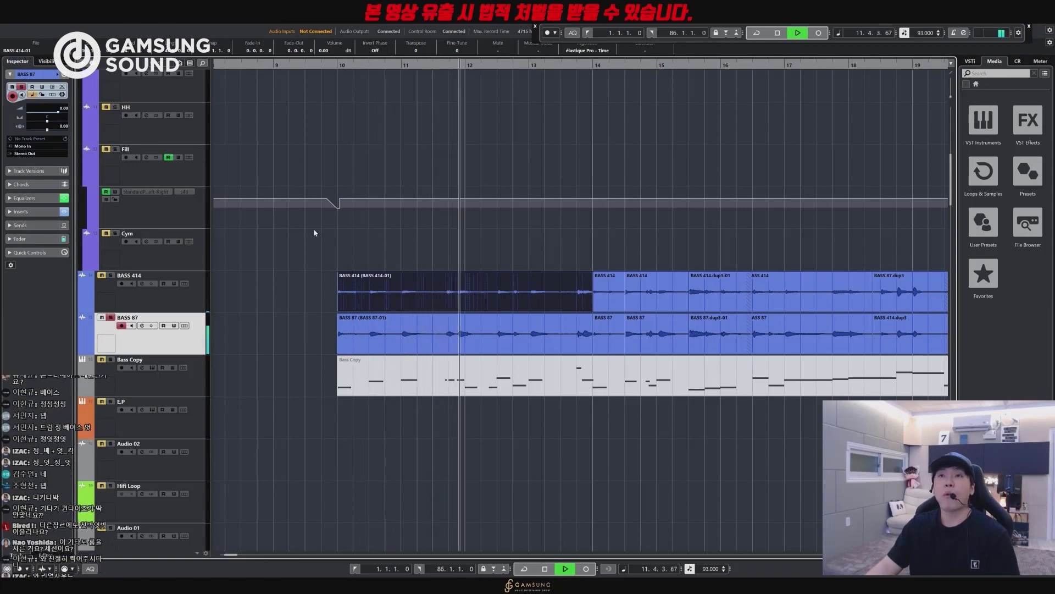
{"action": "key", "text": "space"}
- Open the BASS 87 channel settings and inspect its CLA Bass Stereo insert
{"action": "key", "text": "e"}
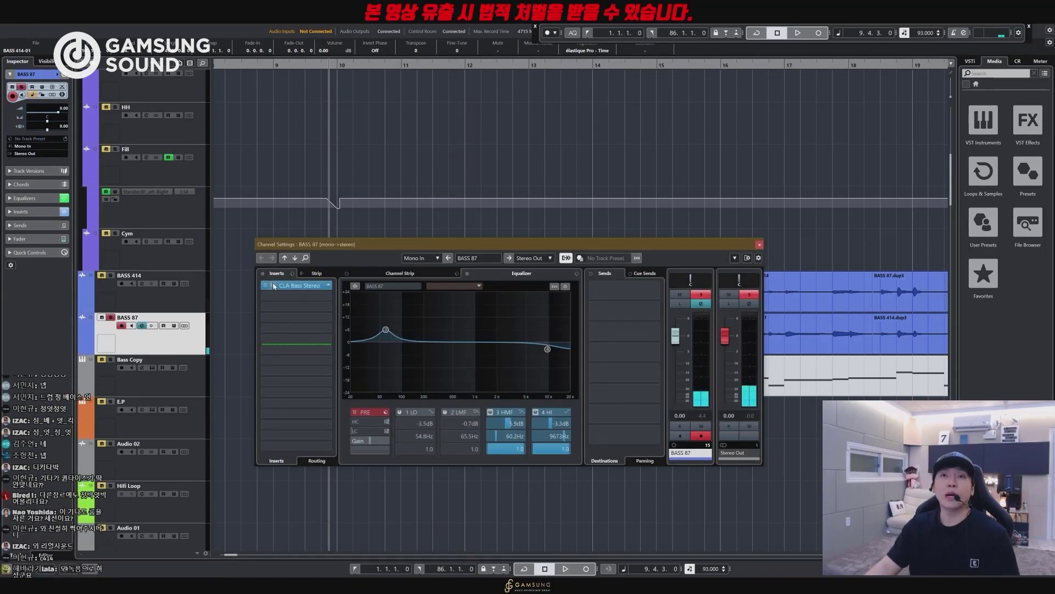
{"action": "left_click", "coordinate": [273, 286]}
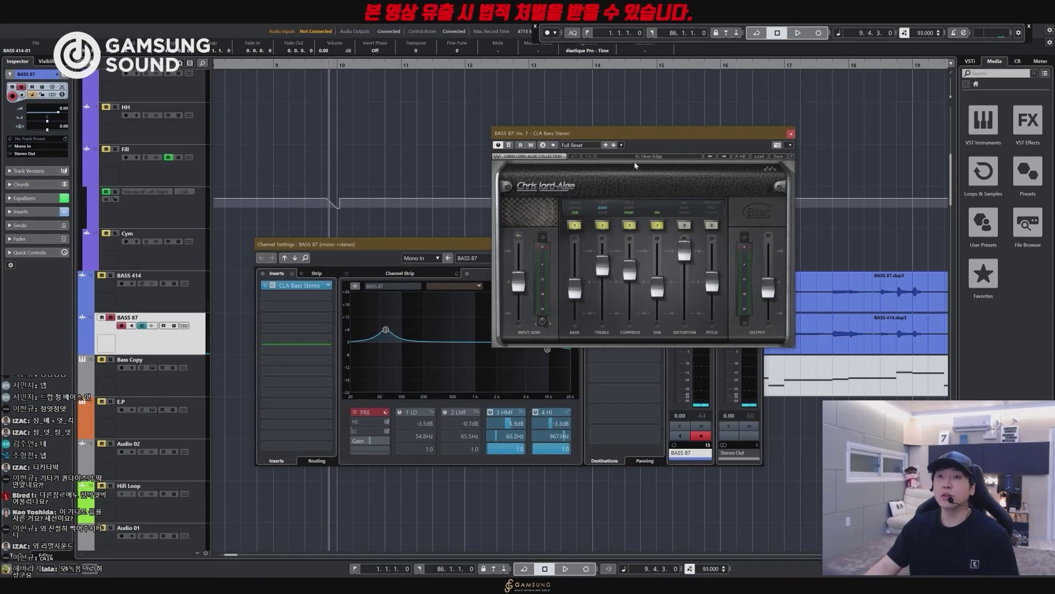
{"action": "key", "text": "Escape"}
- Audition BASS 87 with the CLA Bass Stereo insert turned off, then turn it back on and reopen the plug-in
{"action": "left_click", "coordinate": [265, 286]}
{"action": "key", "text": "space"}
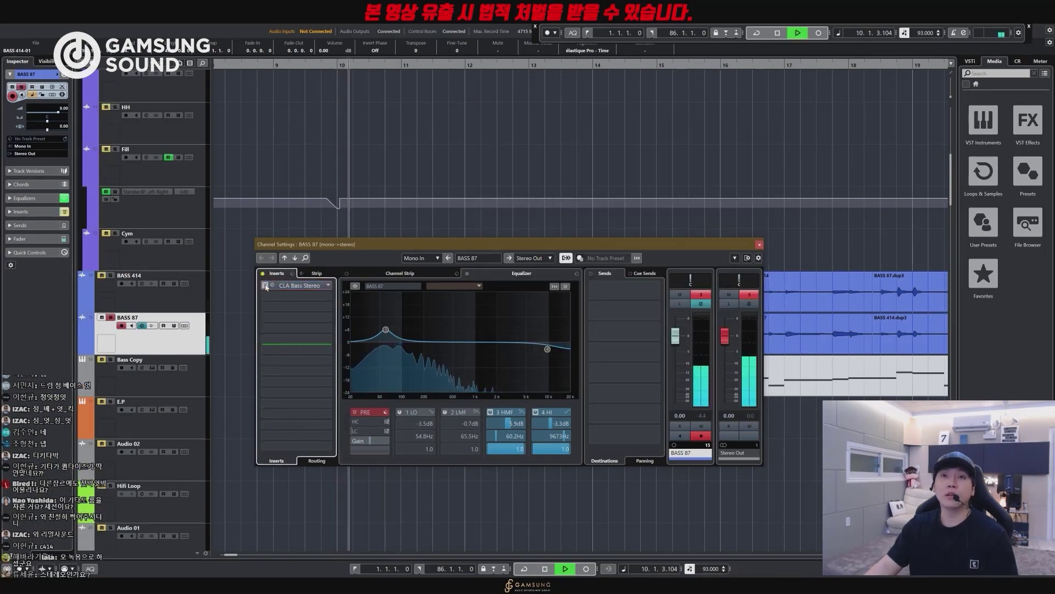
{"action": "key", "text": "space"}
{"action": "left_click", "coordinate": [265, 286]}
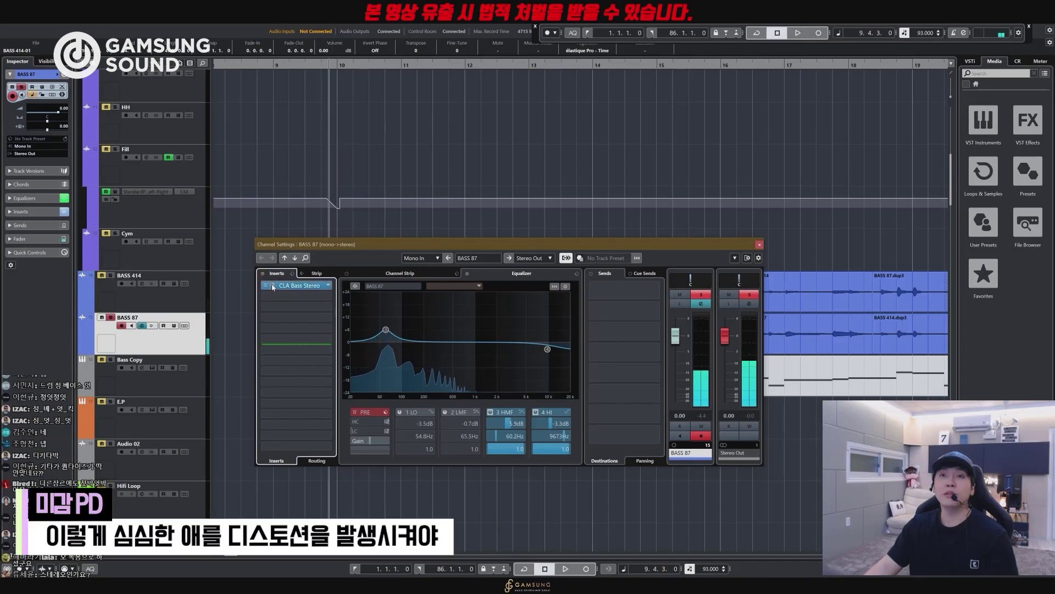
{"action": "left_click", "coordinate": [272, 285]}
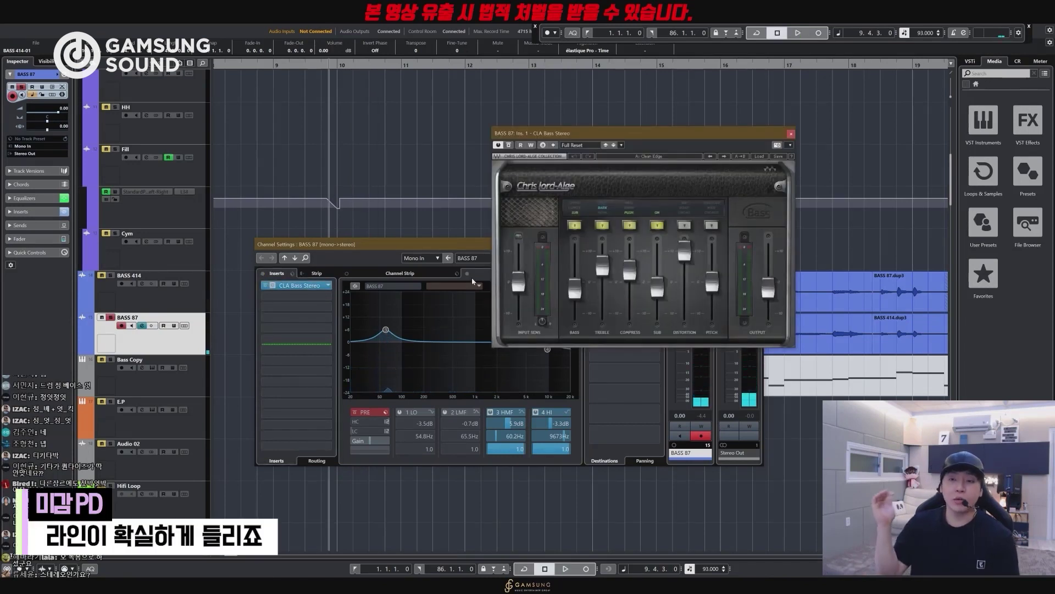
{"action": "key", "text": "space"}
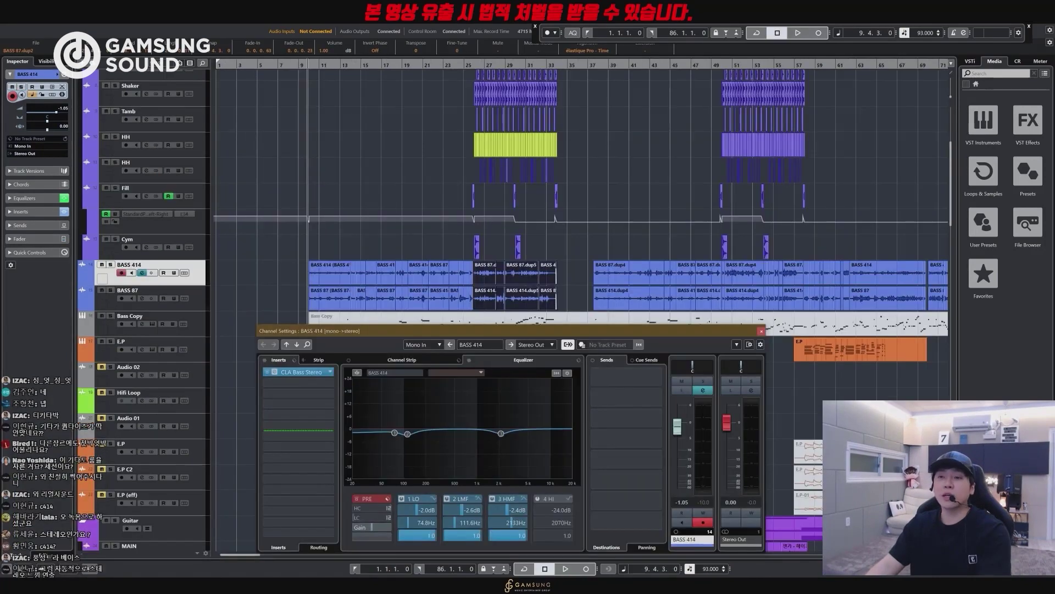
- Arrange the CLA Bass Stereo plug-in window above the BASS 414 channel settings to show its fader settings
{"action": "left_click_drag", "start_coordinate": [509, 297], "coordinate": [492, 121]}
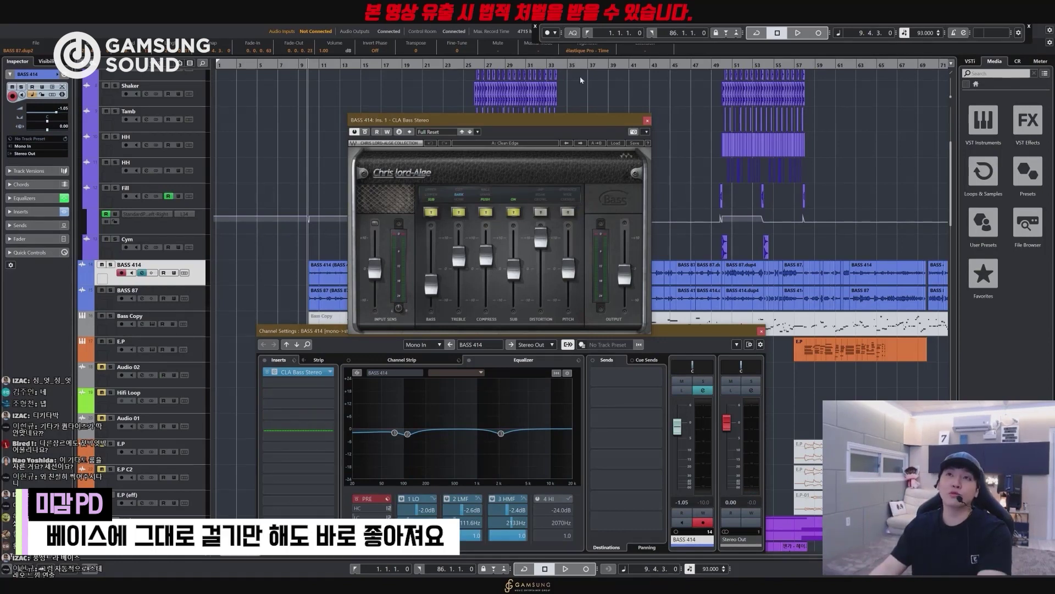
{"action": "key", "text": "Down"}
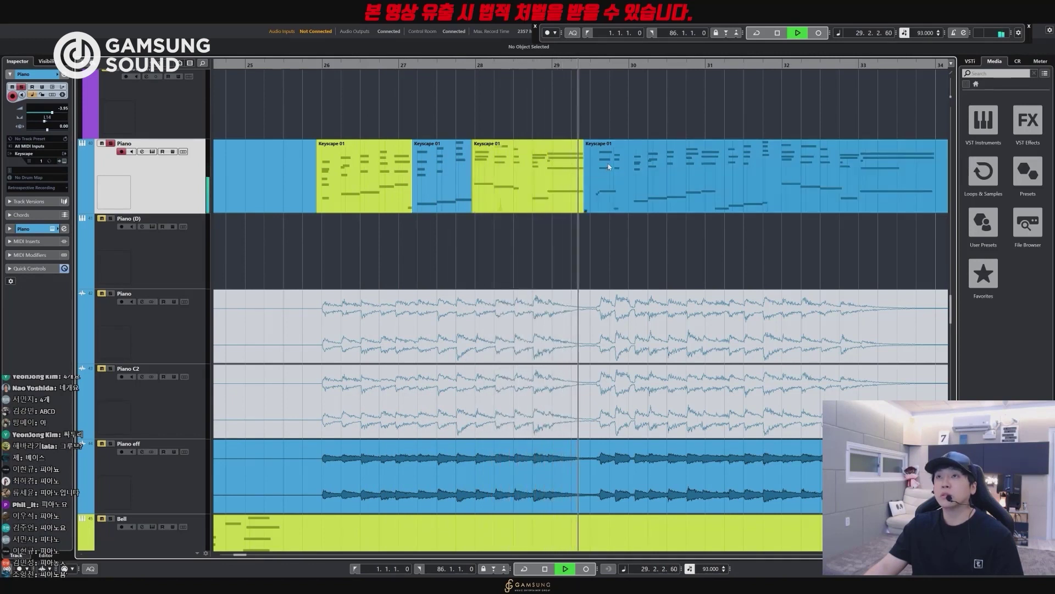
- Stop playback and point out the successive Keyscape 01 phrases on the Piano track between bars 27 and 29
{"action": "key", "text": "space"}
{"action": "left_click", "coordinate": [440, 177]}
{"action": "left_click", "coordinate": [523, 178]}
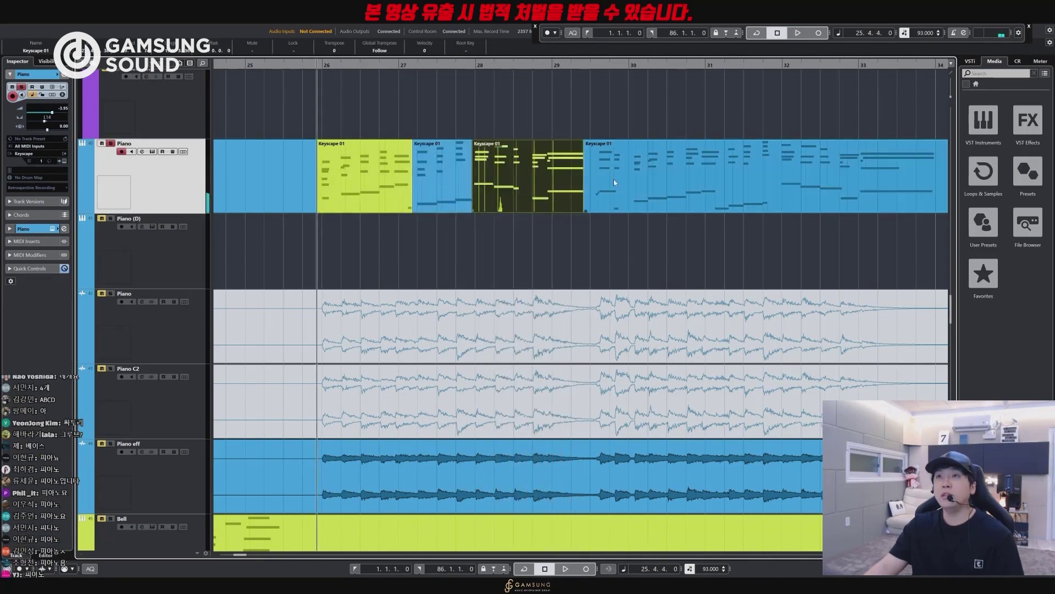
{"action": "left_click", "coordinate": [614, 180]}
- Switch to the Notepad notes, continue the line "후렴에서 주제 - 피아노 3의", and add "드럼은 3의 법칙을 쓰지 않았다."
{"action": "key", "text": "alt+Tab"}
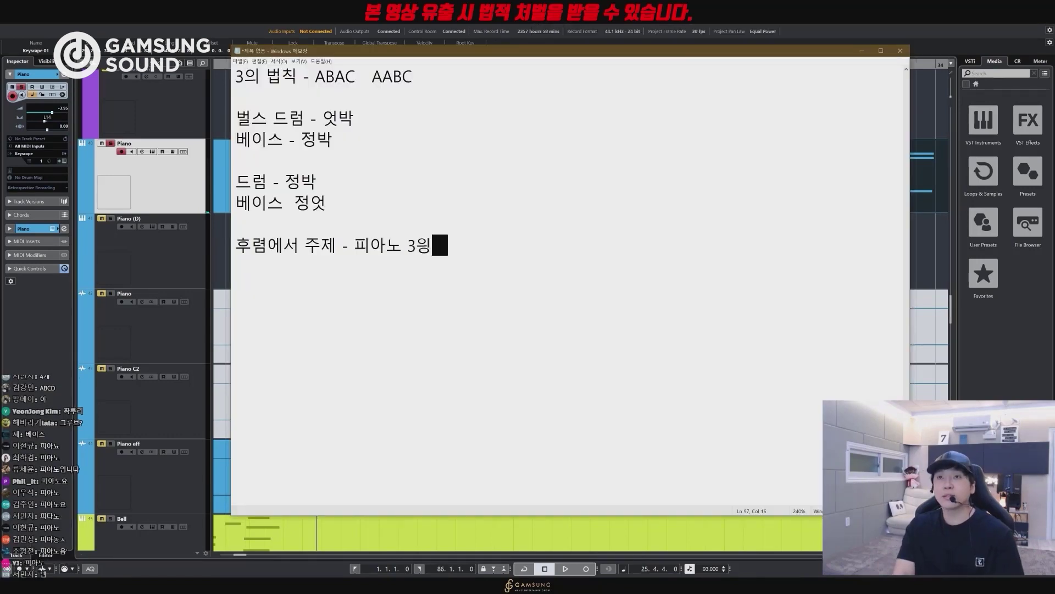
{"action": "type", "text": "드럼은 3의 법칙을 쓰지 않았다."}
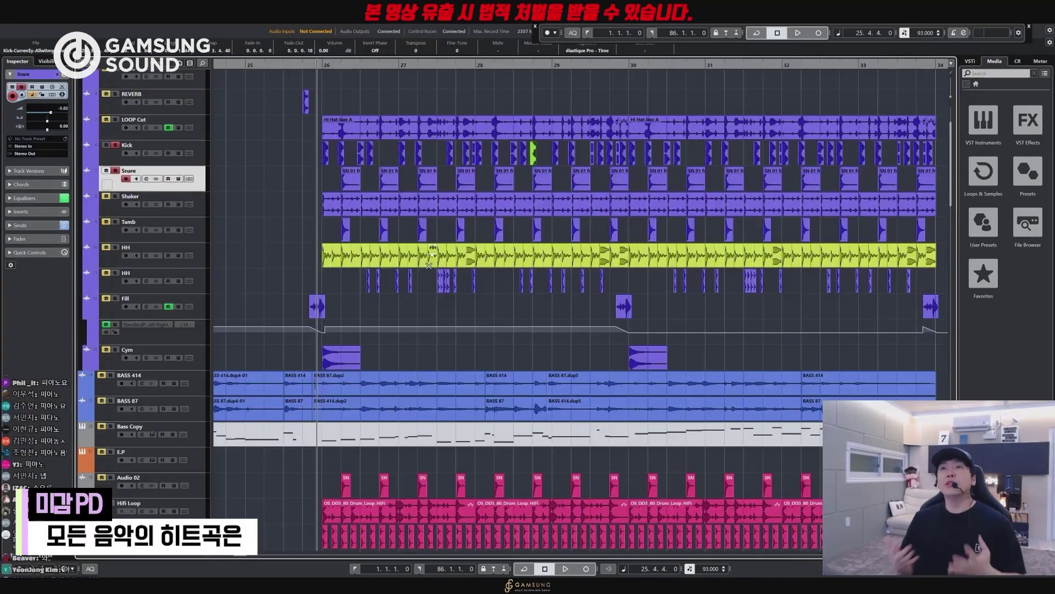
- Switch back to Cubase and open the Piano track's Keyscape instrument with its CLA Unplugged and Compressor DeEsser insert windows
{"action": "key", "text": "alt+Tab"}
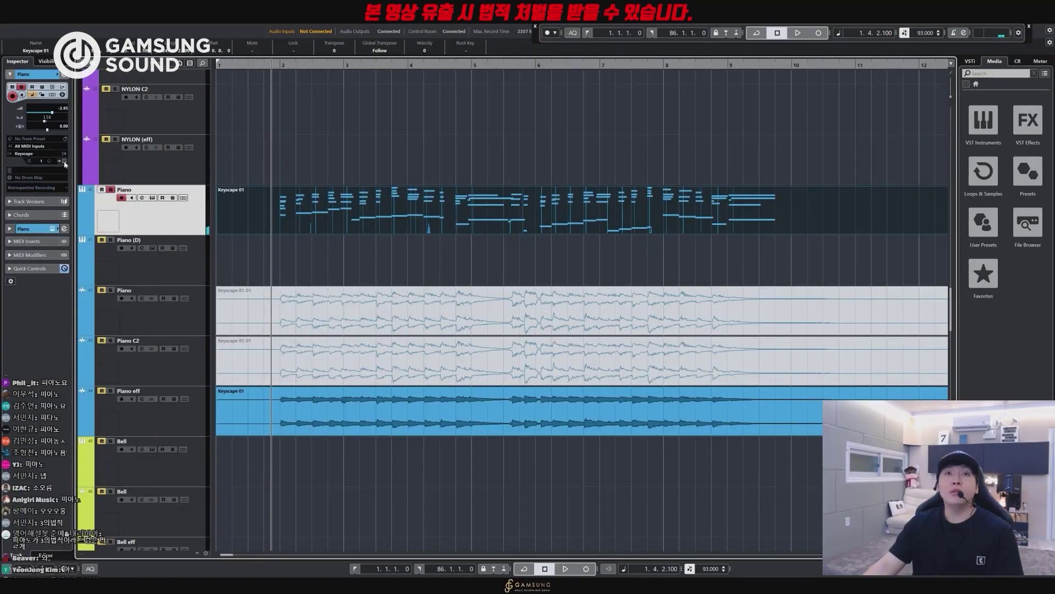
{"action": "left_click", "coordinate": [65, 161]}
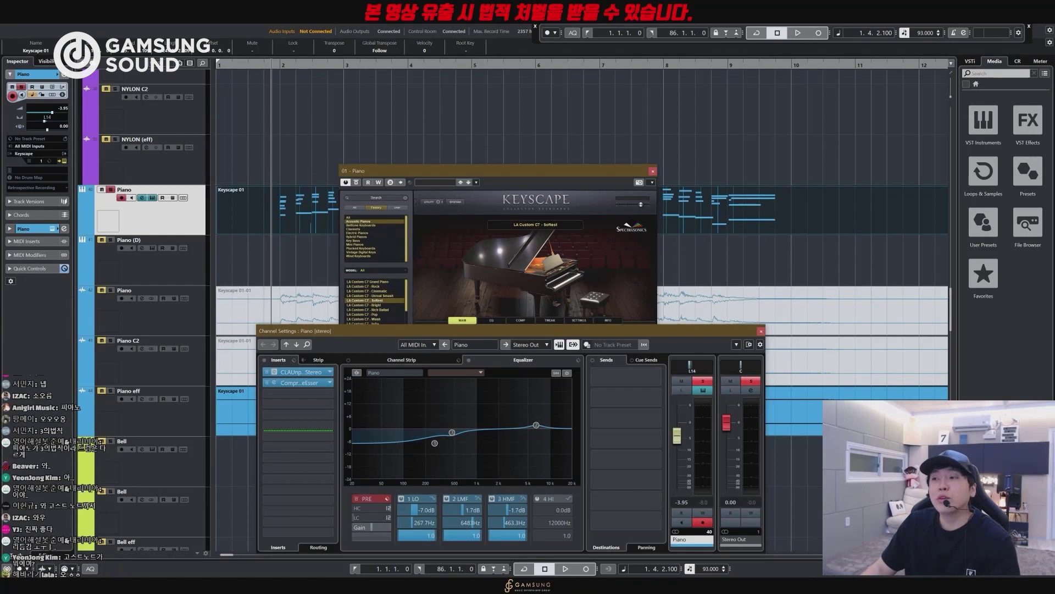
{"action": "left_click", "coordinate": [274, 383]}
{"action": "left_click_drag", "start_coordinate": [753, 112], "coordinate": [733, 139]}
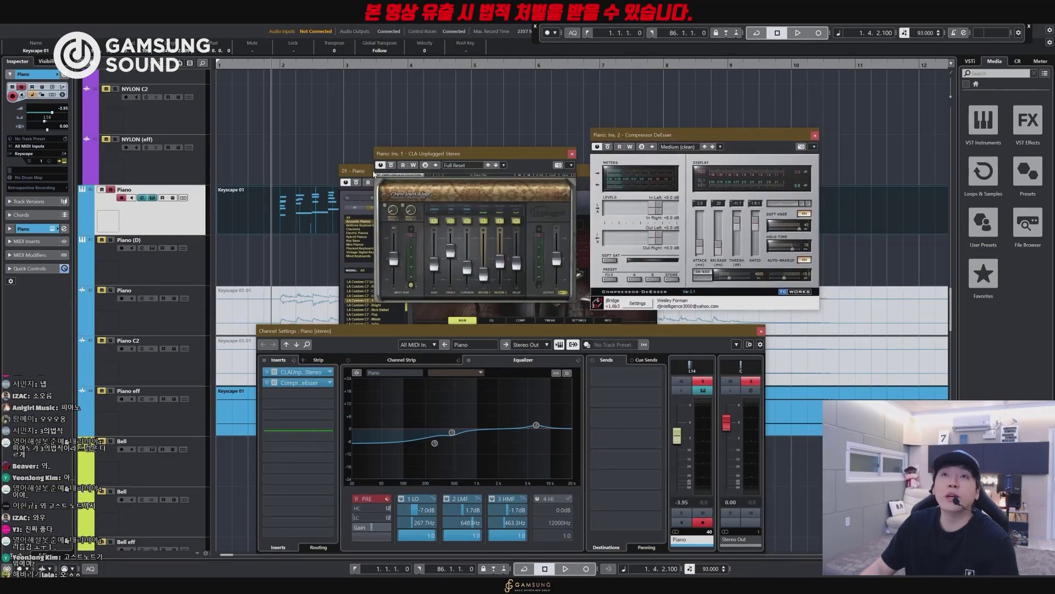
- Audition the piano with the Compressor DeEsser insert turned off, then compare its sound with CLA Unplugged on and bypassed
{"action": "left_click", "coordinate": [595, 148]}
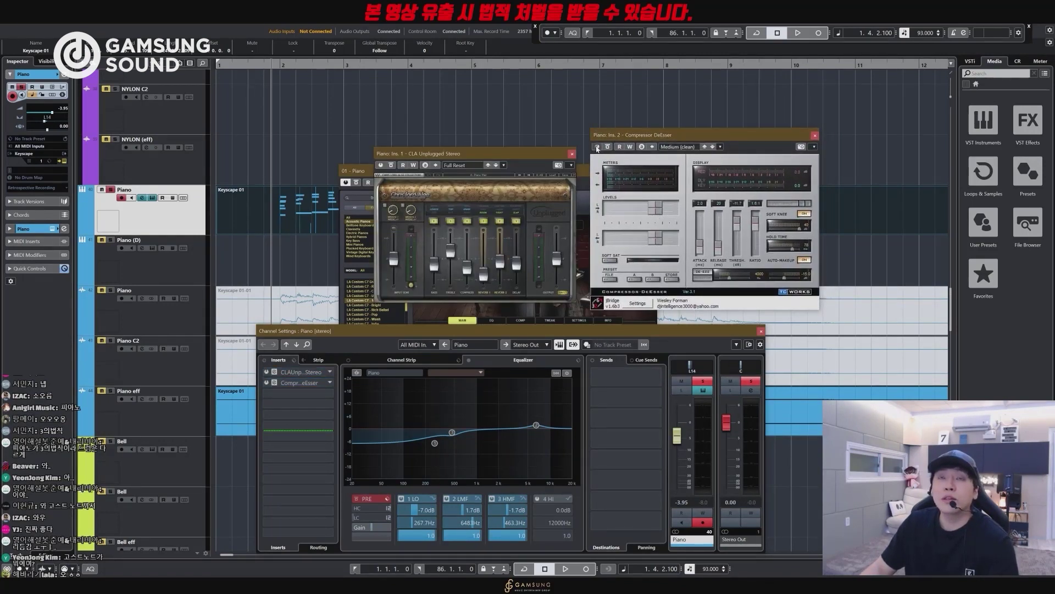
{"action": "key", "text": "space"}
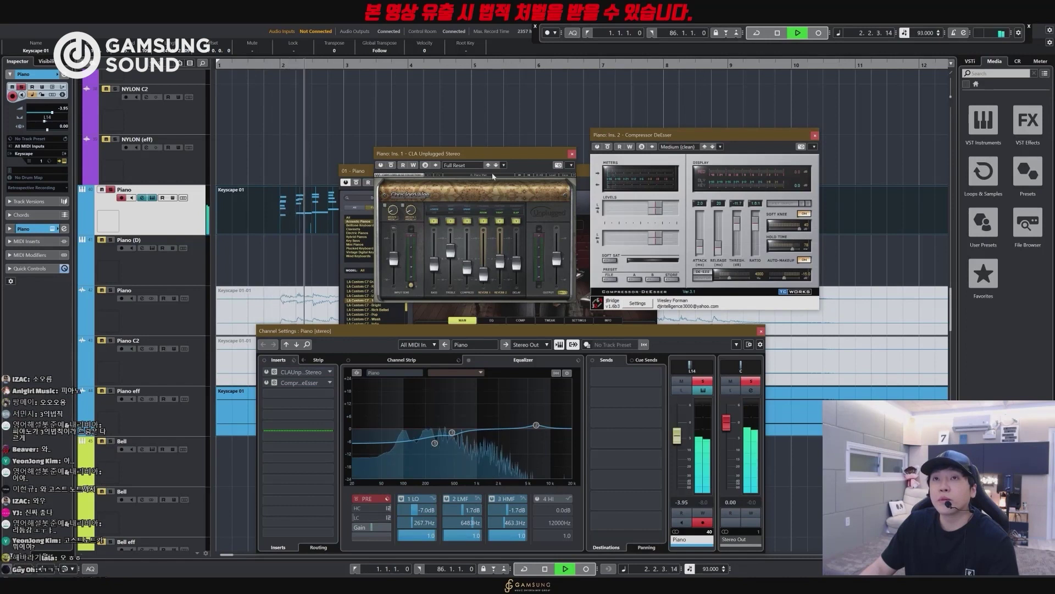
{"action": "key", "text": "space"}
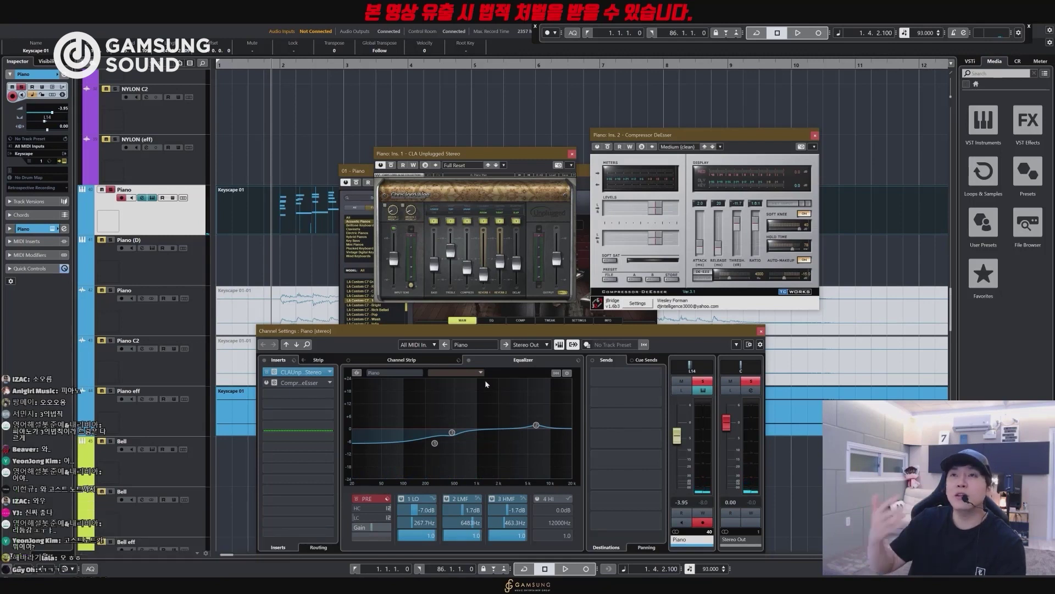
{"action": "key", "text": "space"}
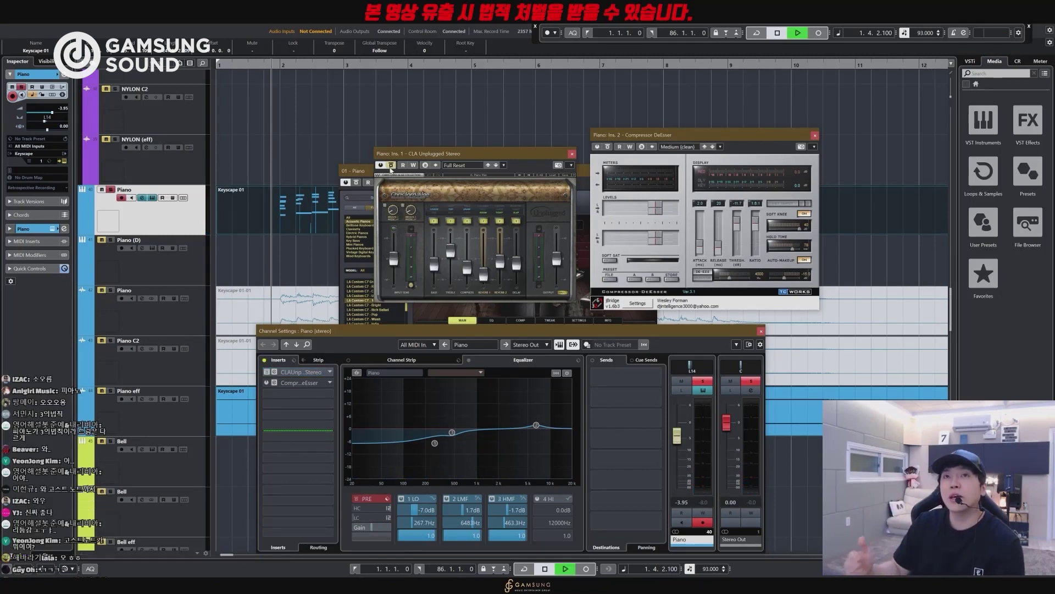
{"action": "left_click", "coordinate": [390, 167]}
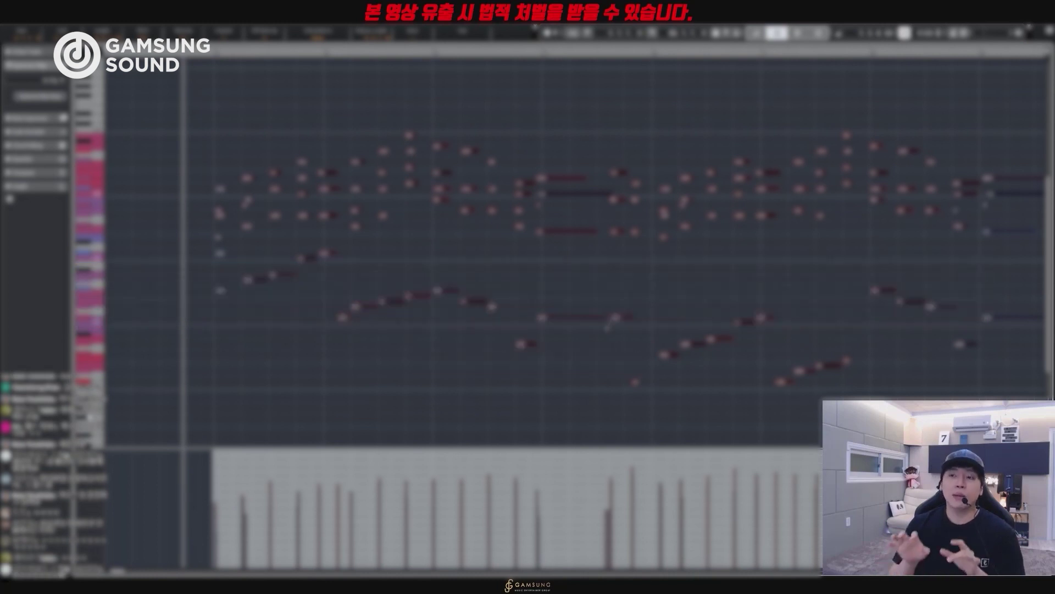
- Examine the note voicings and velocities of the piano part in the Key Editor
{"action": "scroll", "coordinate": [52, 495], "scroll_direction": "down", "scroll_amount": 1}
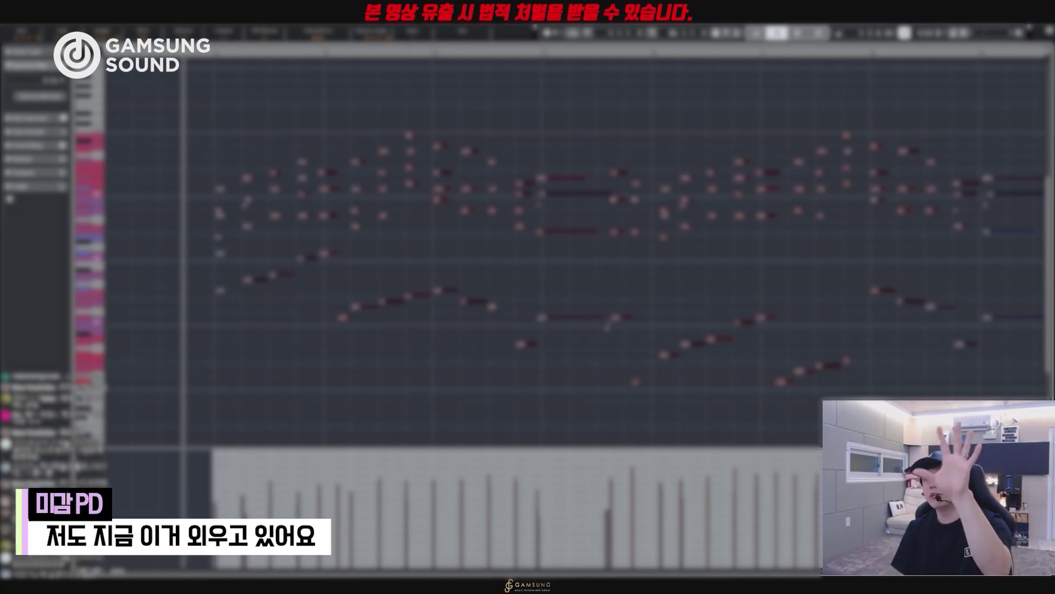
{"action": "scroll", "coordinate": [47, 429], "scroll_direction": "down", "scroll_amount": 1}
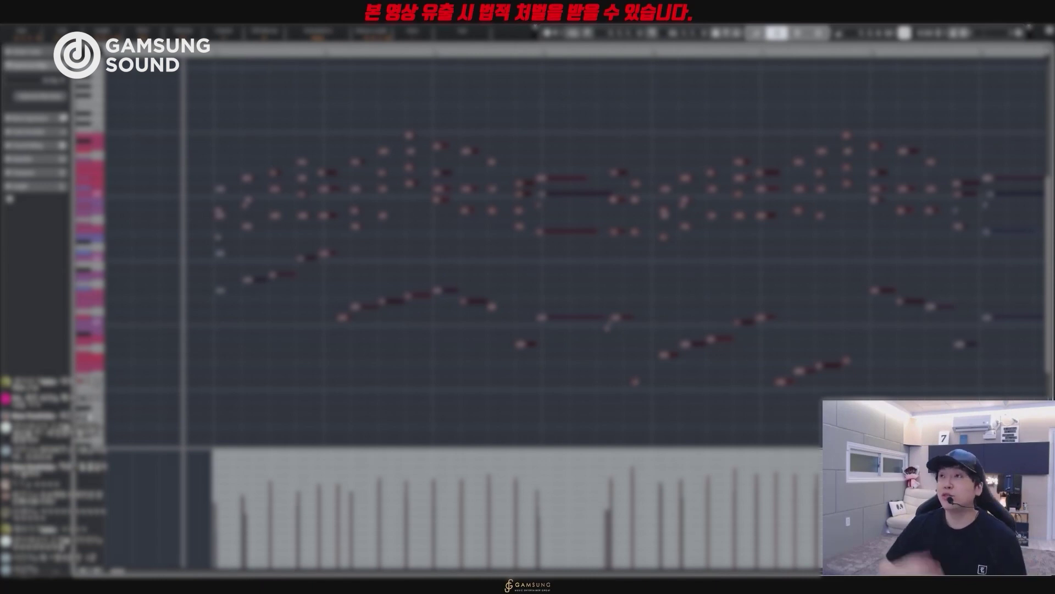
{"action": "key", "text": "g"}
{"action": "key", "text": "g"}
{"action": "key", "text": "g"}
{"action": "key", "text": "g"}
{"action": "key", "text": "g"}
{"action": "key", "text": "h"}
{"action": "key", "text": "h"}
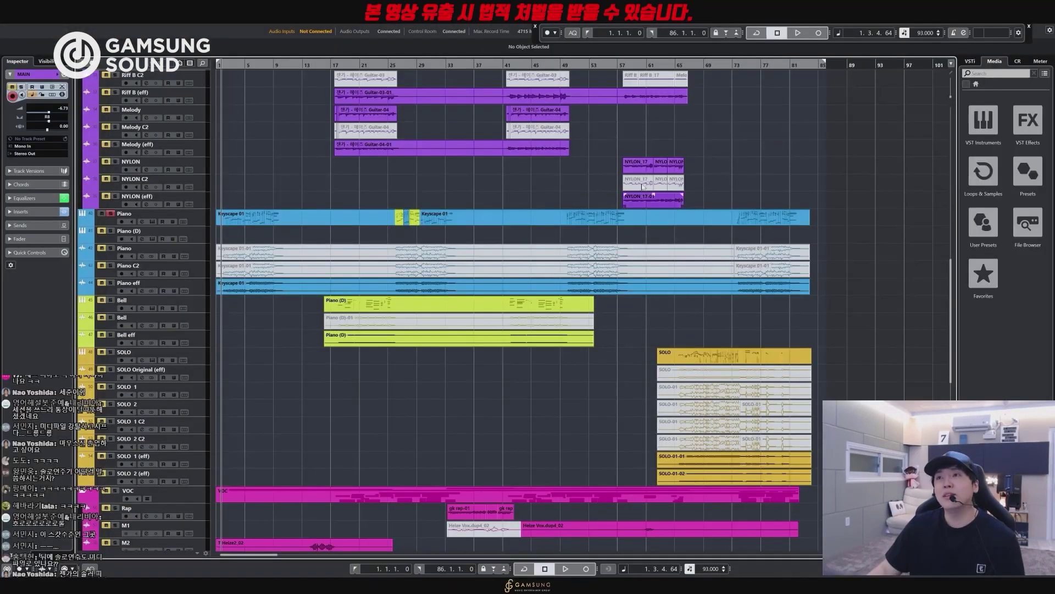
- Select the SOLO track's MIDI part and audition it from bar 65 while following its notes
{"action": "left_click", "coordinate": [678, 64]}
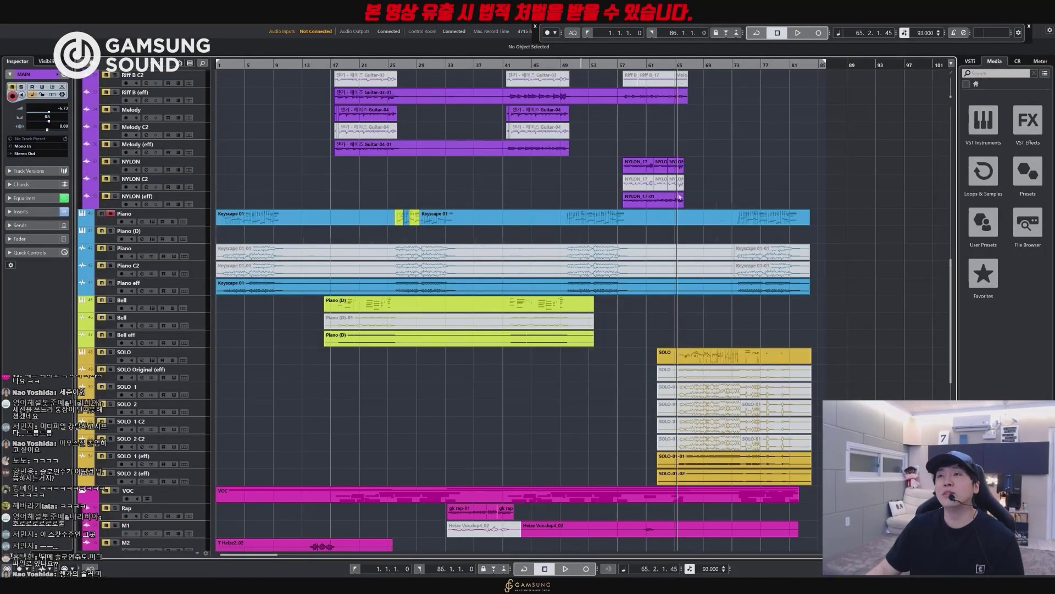
{"action": "scroll", "coordinate": [696, 374], "scroll_direction": "up", "scroll_amount": 3}
{"action": "left_click", "coordinate": [687, 320]}
{"action": "left_click", "coordinate": [228, 345]}
{"action": "key", "text": "space"}
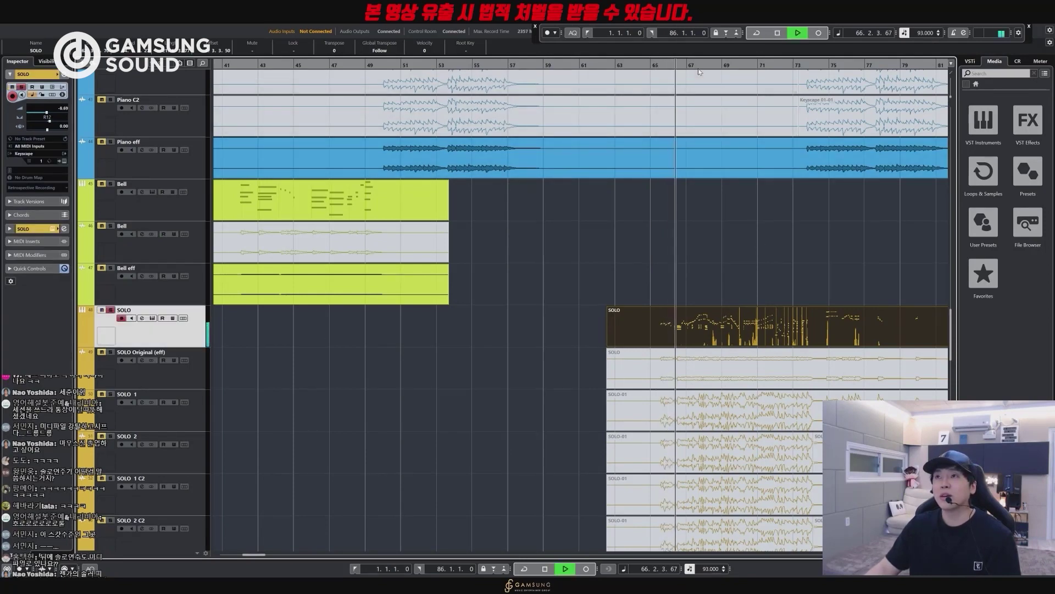
{"action": "key", "text": "h"}
{"action": "key", "text": "h"}
{"action": "key", "text": "h"}
{"action": "key", "text": "h"}
{"action": "key", "text": "h"}
{"action": "key", "text": "h"}
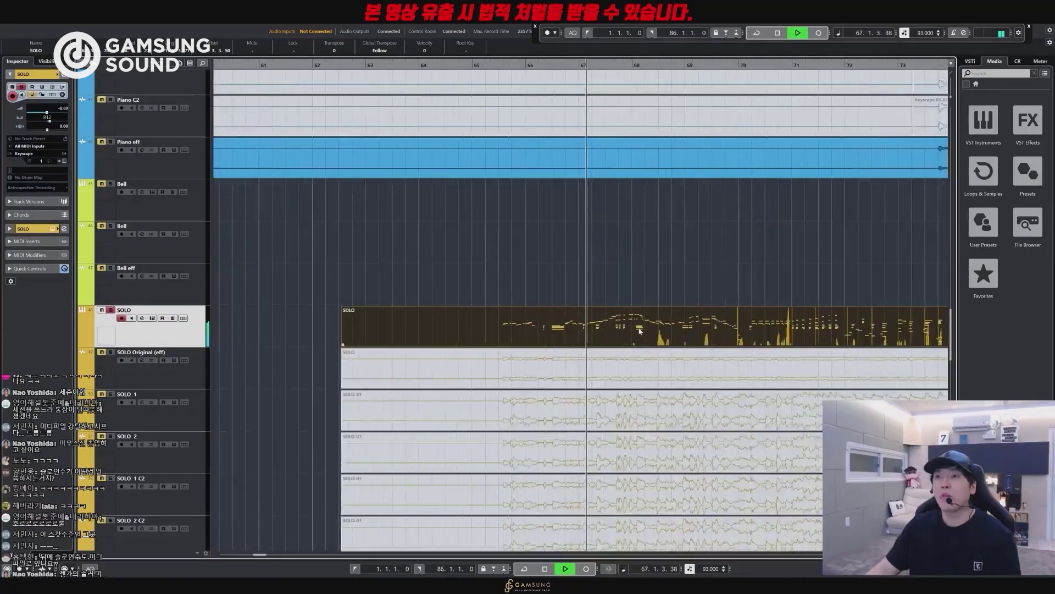
- Examine the SOLO part's notes from bar 65 to 68 in the Key Editor and return to the project view
{"action": "double_click", "coordinate": [633, 329]}
{"action": "key", "text": "h"}
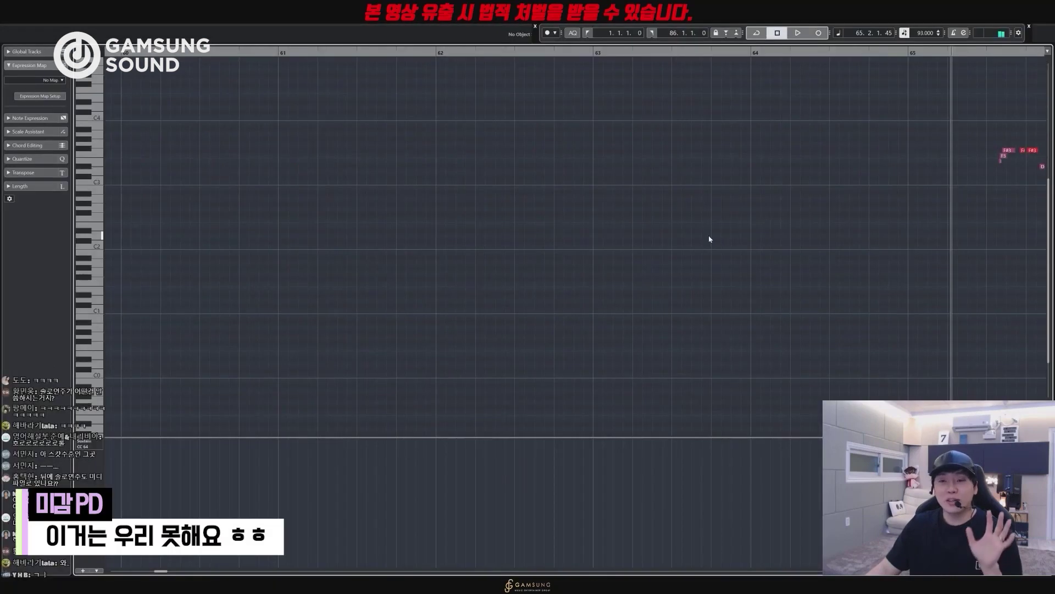
{"action": "key", "text": "Return"}
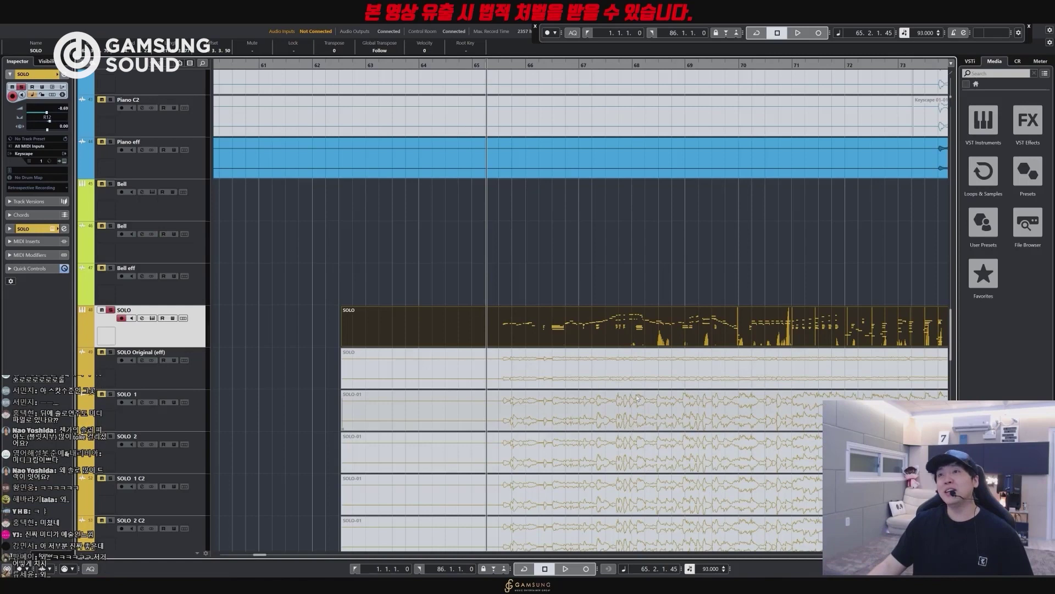
{"action": "double_click", "coordinate": [638, 321]}
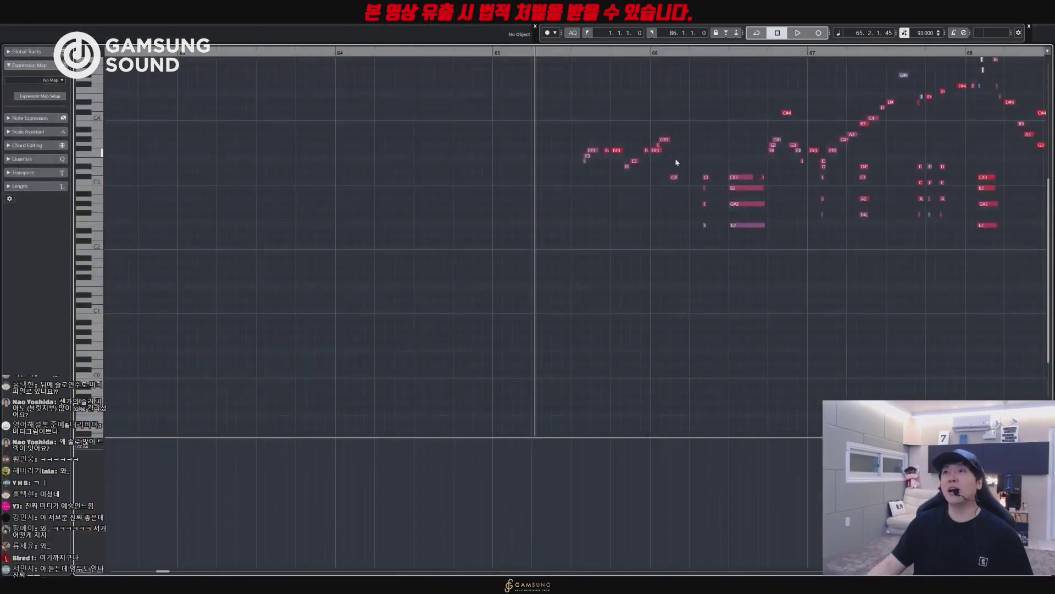
{"action": "key", "text": "Return"}
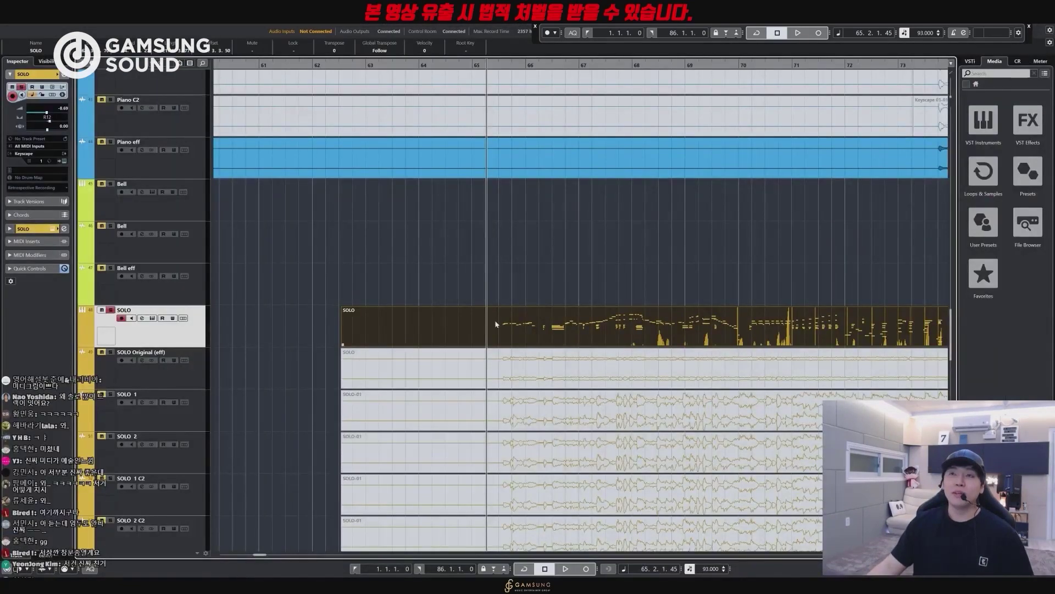
- Split the SOLO MIDI part near bar 74 and again near bar 65
{"action": "left_click", "coordinate": [484, 278]}
{"action": "left_click", "coordinate": [577, 331]}
{"action": "key", "text": "g"}
{"action": "key", "text": "g"}
{"action": "key", "text": "g"}
{"action": "key", "text": "g"}
{"action": "key", "text": "g"}
{"action": "key", "text": "g"}
{"action": "key", "text": "g"}
{"action": "key", "text": "g"}
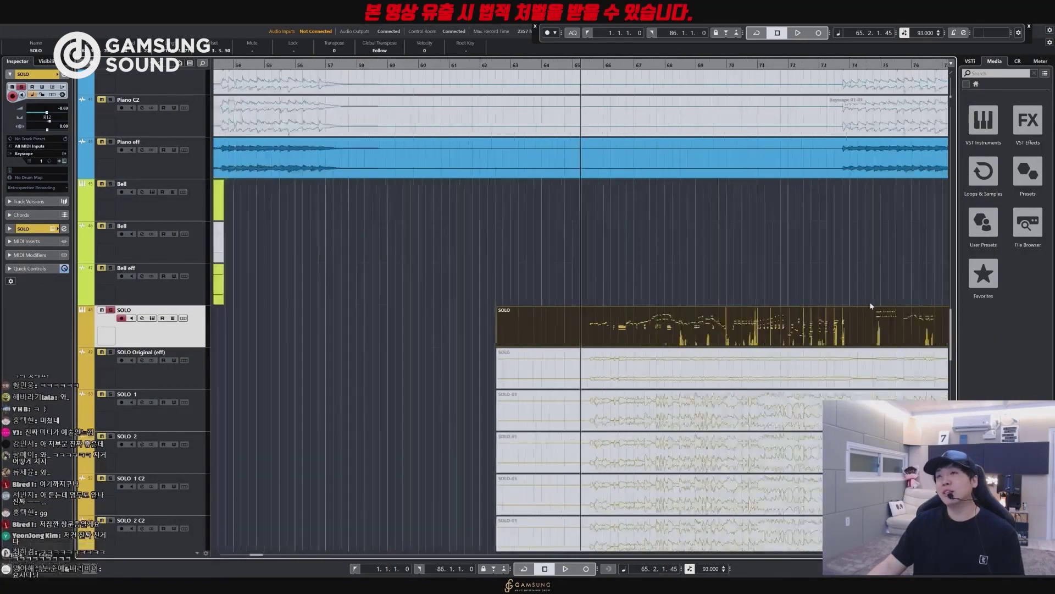
{"action": "left_click", "coordinate": [698, 335], "text": "alt"}
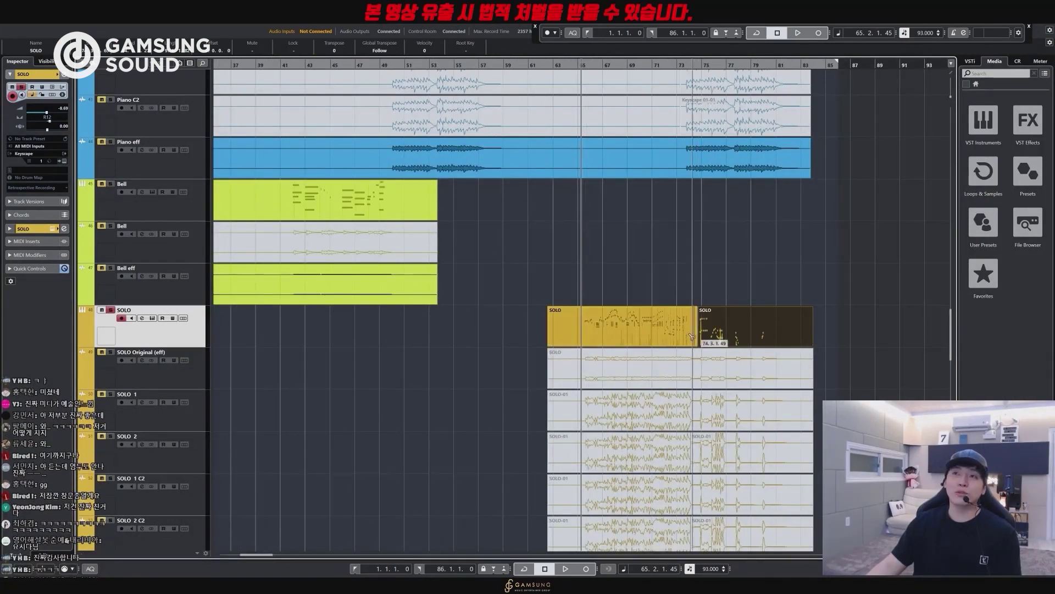
{"action": "left_click", "coordinate": [580, 334], "text": "alt"}
{"action": "left_click", "coordinate": [603, 336]}
- Review how the E.P, guitar, piano, bell and SOLO tracks are laid out across the arrangement
{"action": "scroll", "coordinate": [605, 339], "scroll_direction": "down", "scroll_amount": 3}
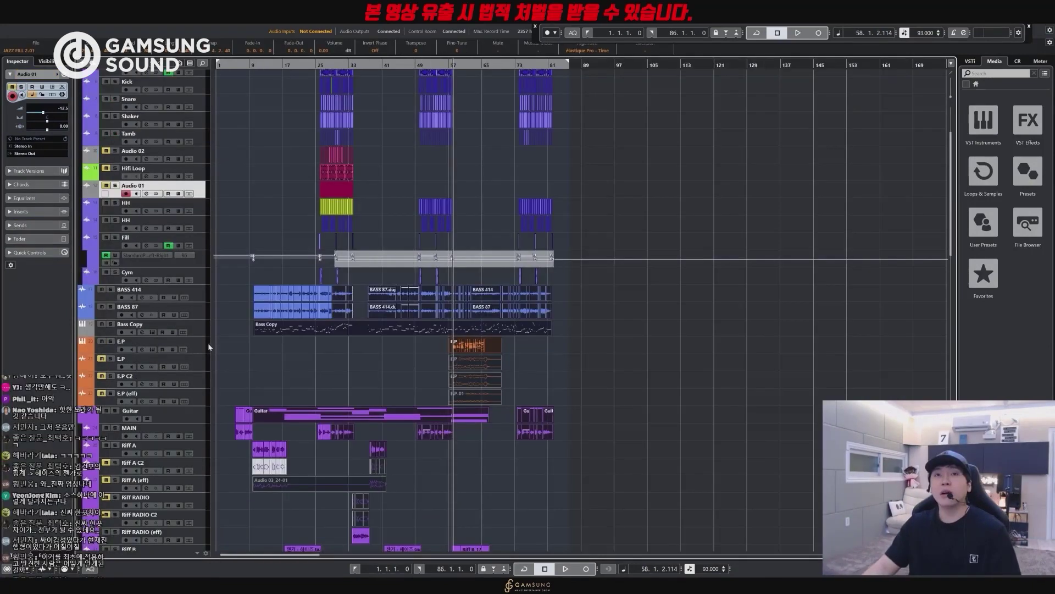
{"action": "left_click", "coordinate": [206, 342]}
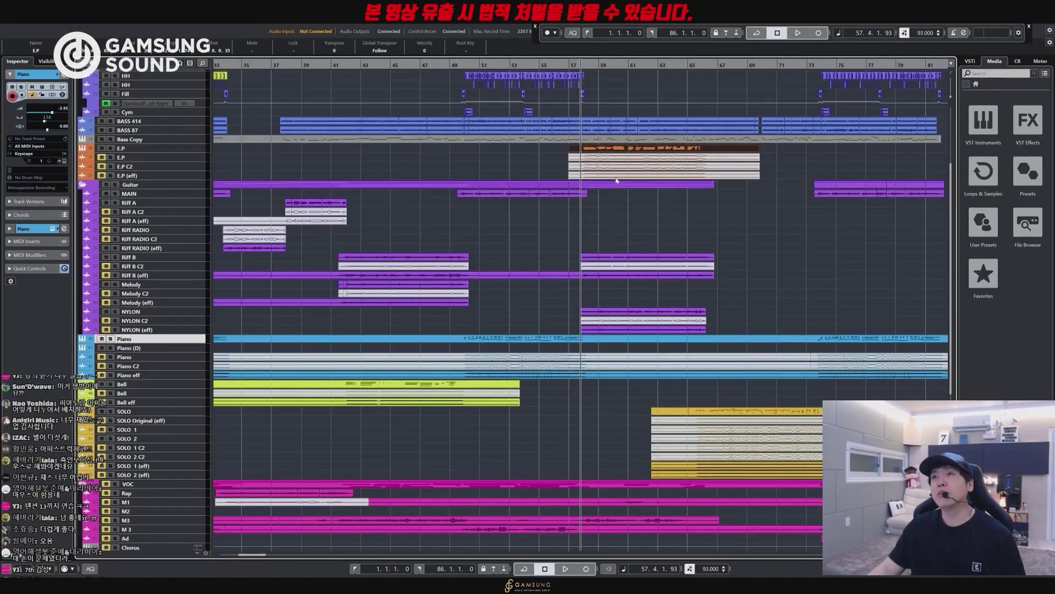
{"action": "key", "text": "shift+h"}
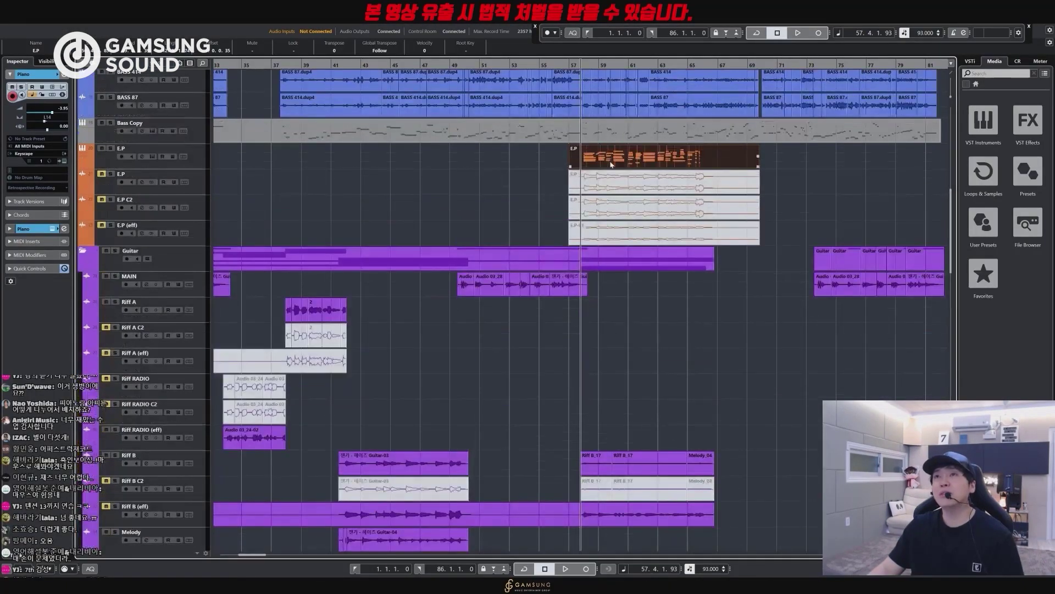
{"action": "key", "text": "shift+g"}
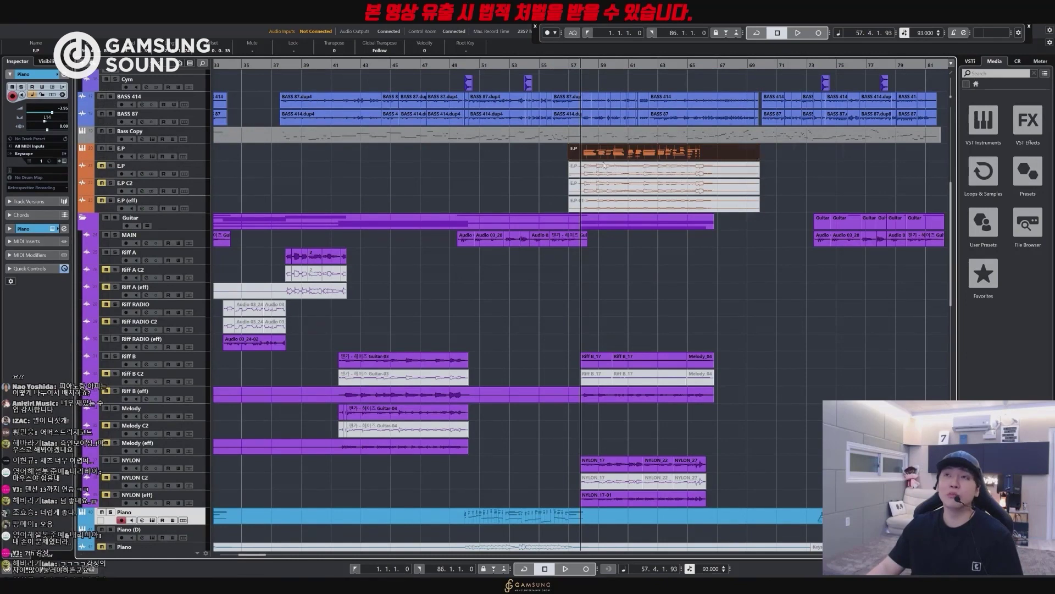
{"action": "key", "text": "g"}
{"action": "scroll", "coordinate": [363, 239], "scroll_direction": "down", "scroll_amount": 8}
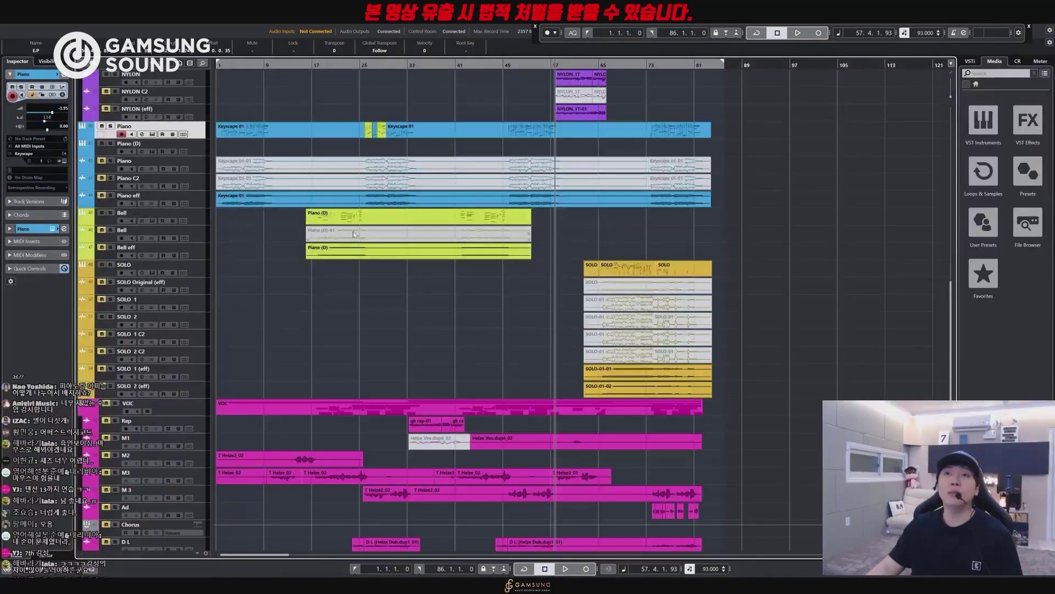
{"action": "left_click", "coordinate": [311, 222]}
{"action": "left_click", "coordinate": [594, 282]}
{"action": "scroll", "coordinate": [577, 296], "scroll_direction": "down", "scroll_amount": 8}
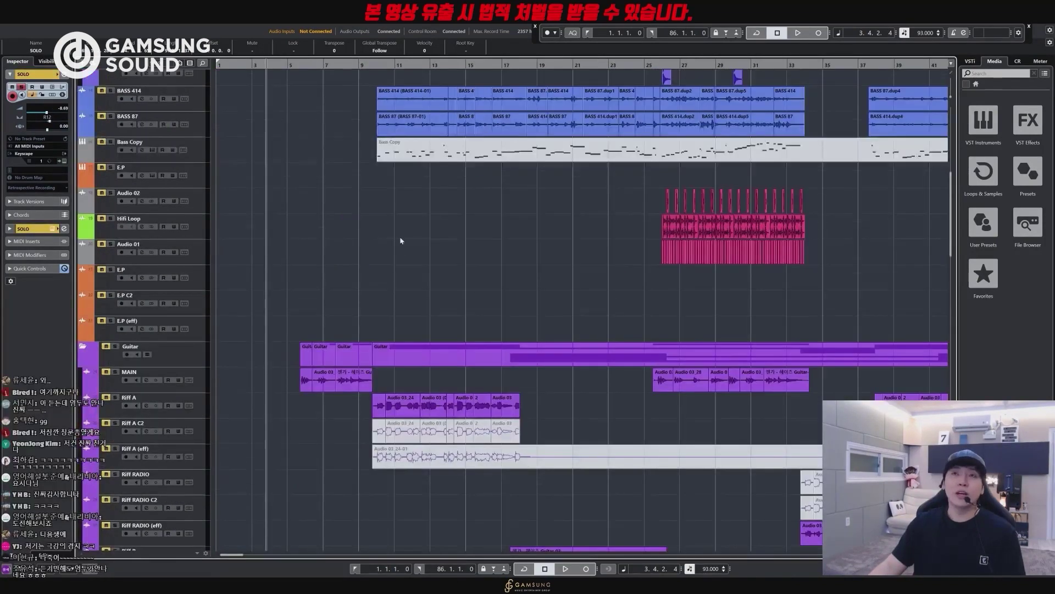
- Select the Bass Copy MIDI part and view its opening around bar 11 alongside the BASS 414 and BASS 87 tracks
{"action": "scroll", "coordinate": [411, 342], "scroll_direction": "up", "scroll_amount": 4}
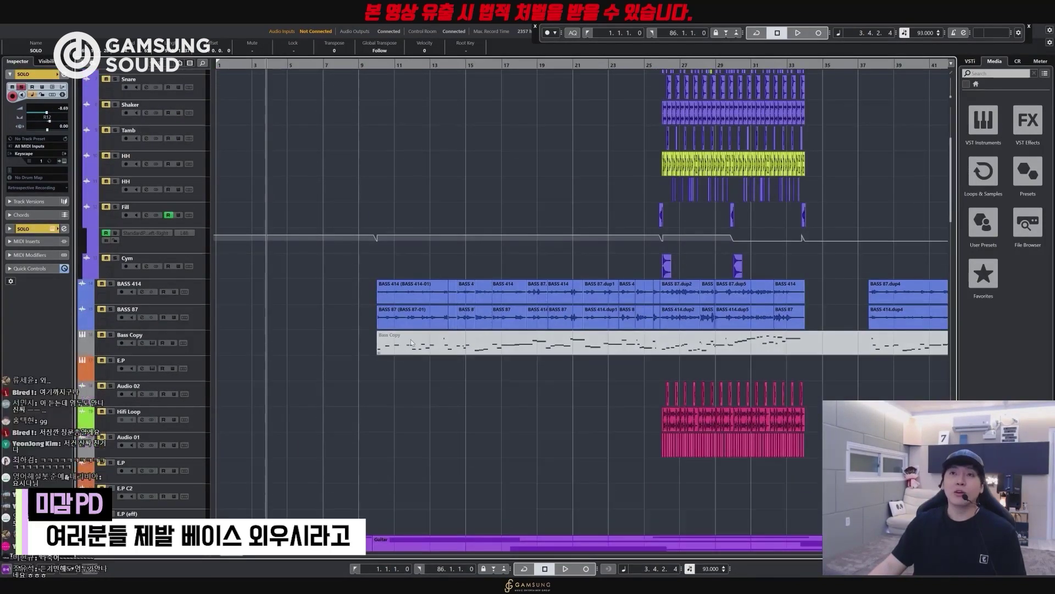
{"action": "left_click", "coordinate": [411, 342]}
{"action": "key", "text": "shift+m"}
{"action": "left_click", "coordinate": [401, 65]}
{"action": "key", "text": "h"}
{"action": "key", "text": "h"}
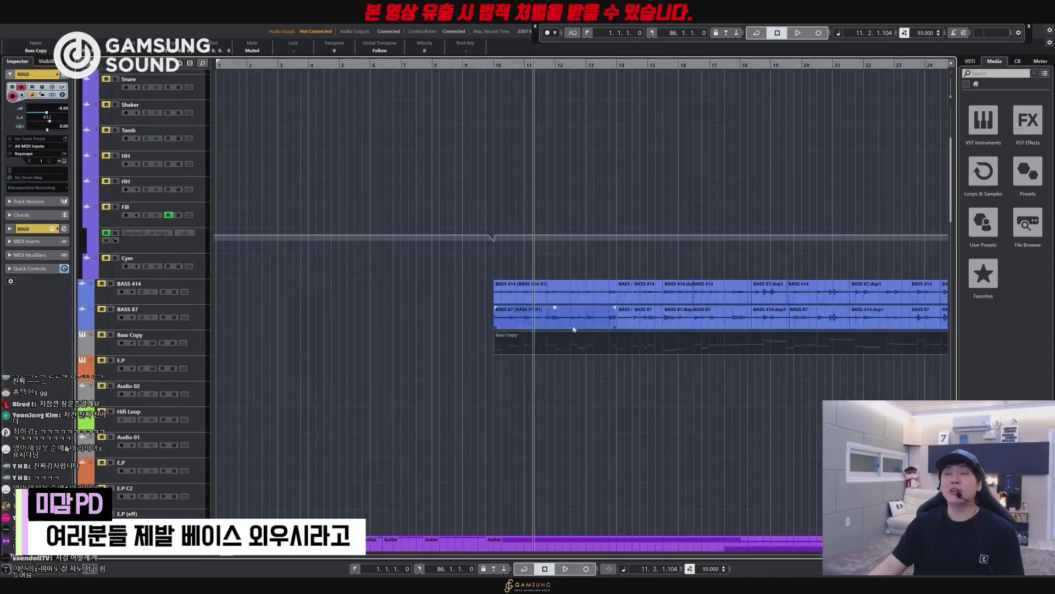
{"action": "key", "text": "shift+h"}
{"action": "key", "text": "shift+h"}
{"action": "left_click", "coordinate": [565, 389]}
{"action": "left_click", "coordinate": [559, 372]}
- Unmute the Bass Copy MIDI part with the Mute tool
{"action": "key", "text": "g"}
{"action": "key", "text": "g"}
{"action": "key", "text": "g"}
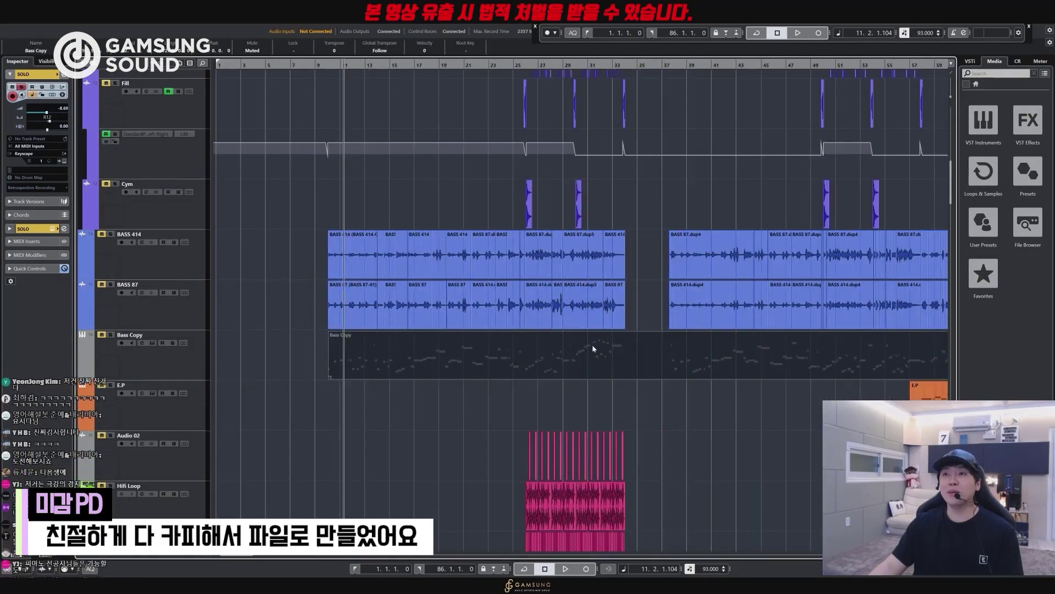
{"action": "key", "text": "g"}
{"action": "key", "text": "7"}
{"action": "left_click", "coordinate": [636, 369]}
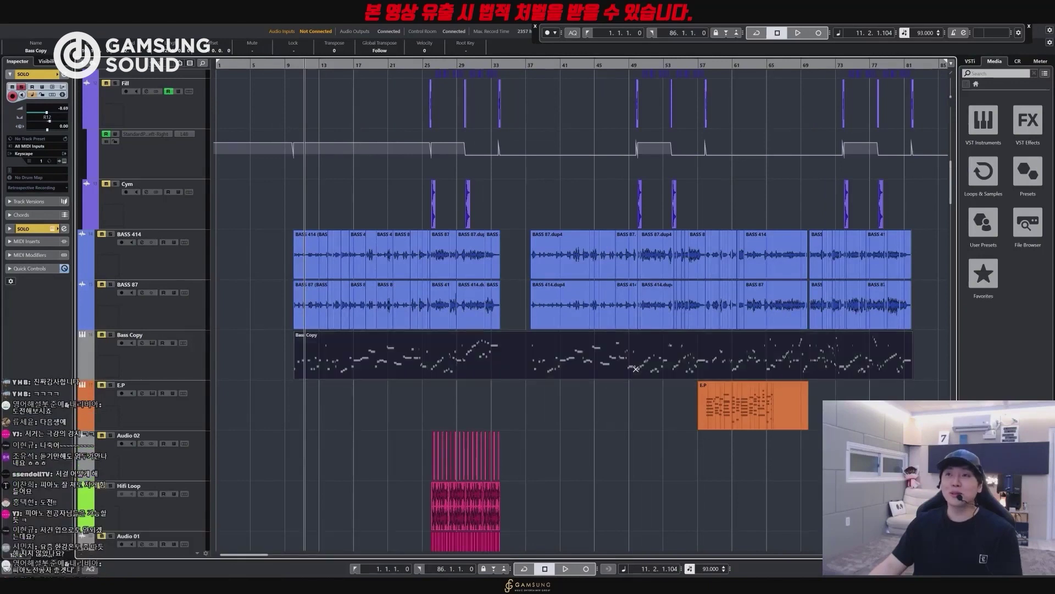
- Place the playhead at bar 72 and compare the Bass Copy notes with the bass audio there
{"action": "left_click", "coordinate": [826, 73]}
{"action": "key", "text": "h"}
{"action": "key", "text": "h"}
{"action": "key", "text": "h"}
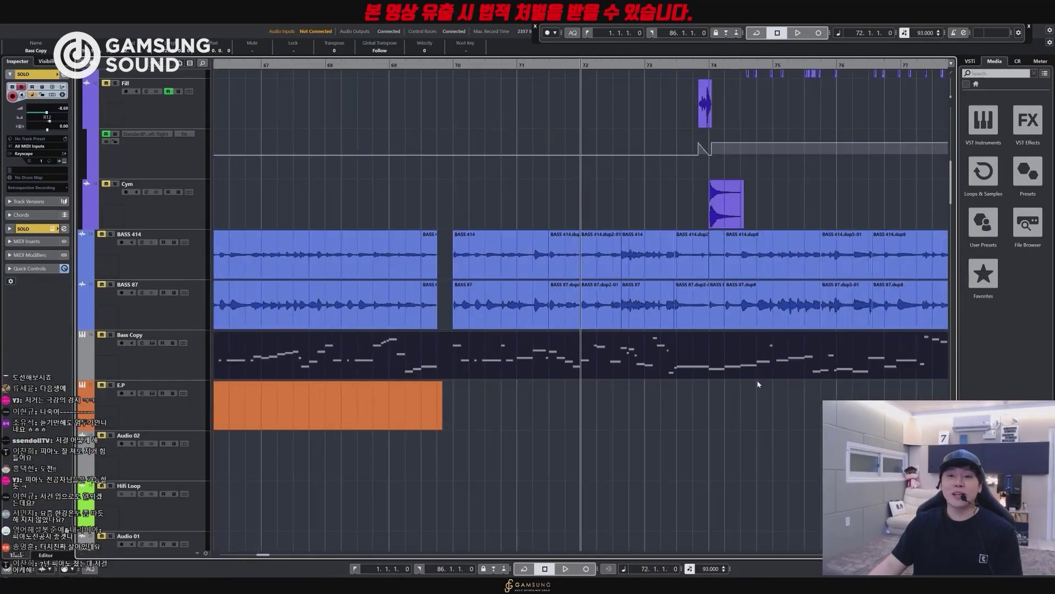
{"action": "key", "text": "g"}
{"action": "key", "text": "g"}
{"action": "key", "text": "g"}
{"action": "key", "text": "g"}
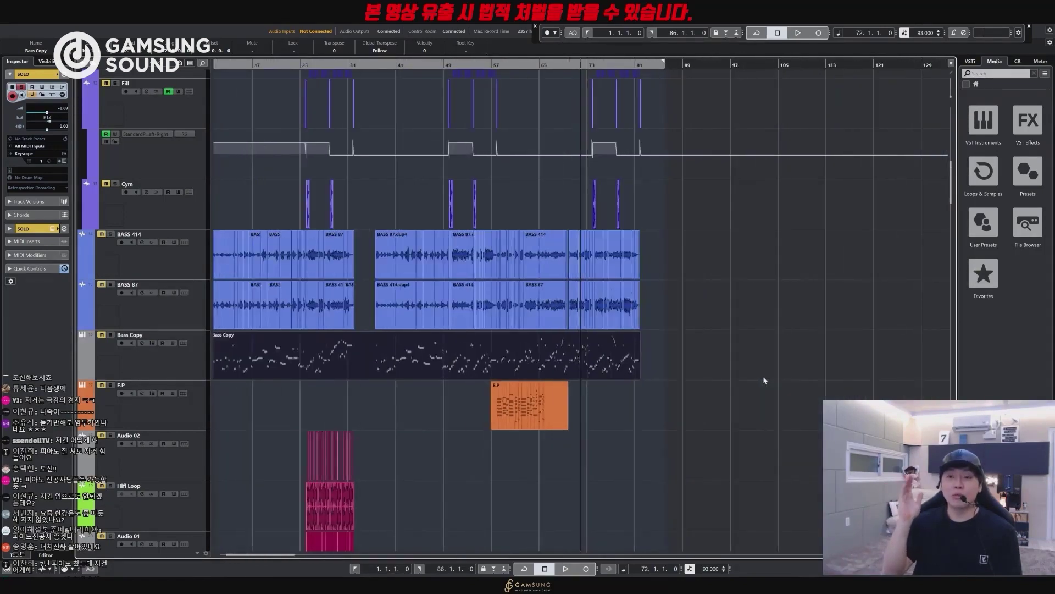
{"action": "key", "text": "g"}
- Survey the project from the BEAT and LOOP tracks down through the bass, guitar, piano and SOLO tracks
{"action": "scroll", "coordinate": [379, 324], "scroll_direction": "up", "scroll_amount": 5}
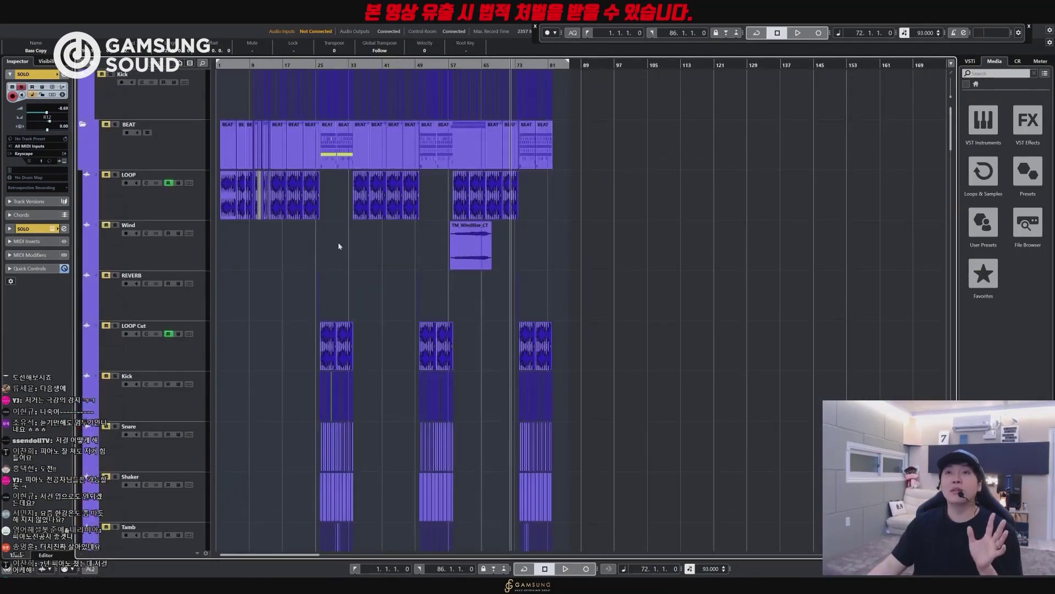
{"action": "scroll", "coordinate": [410, 284], "scroll_direction": "down", "scroll_amount": 15}
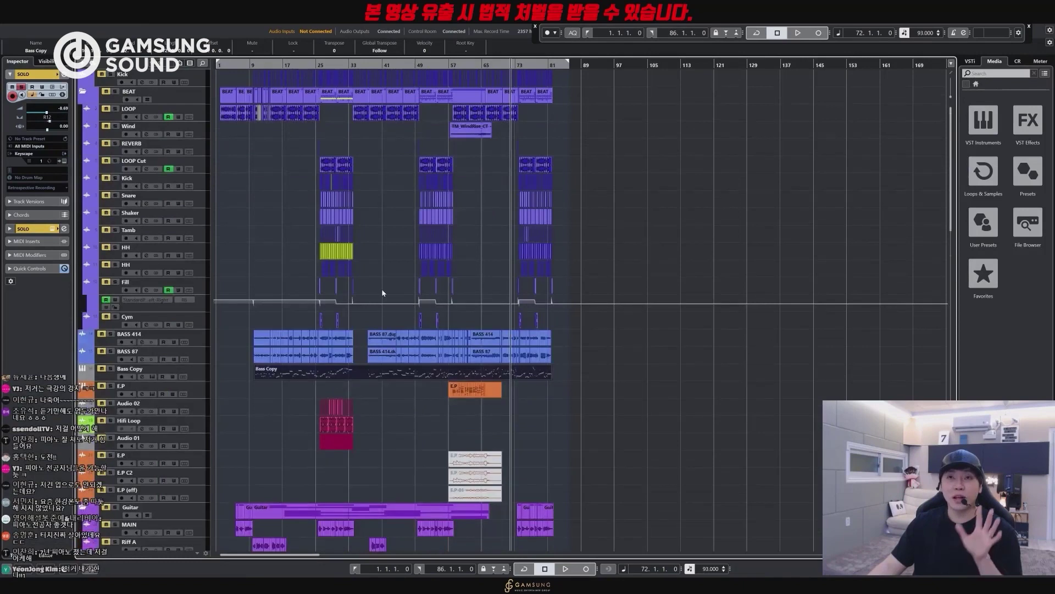
{"action": "scroll", "coordinate": [391, 213], "scroll_direction": "up", "scroll_amount": 5}
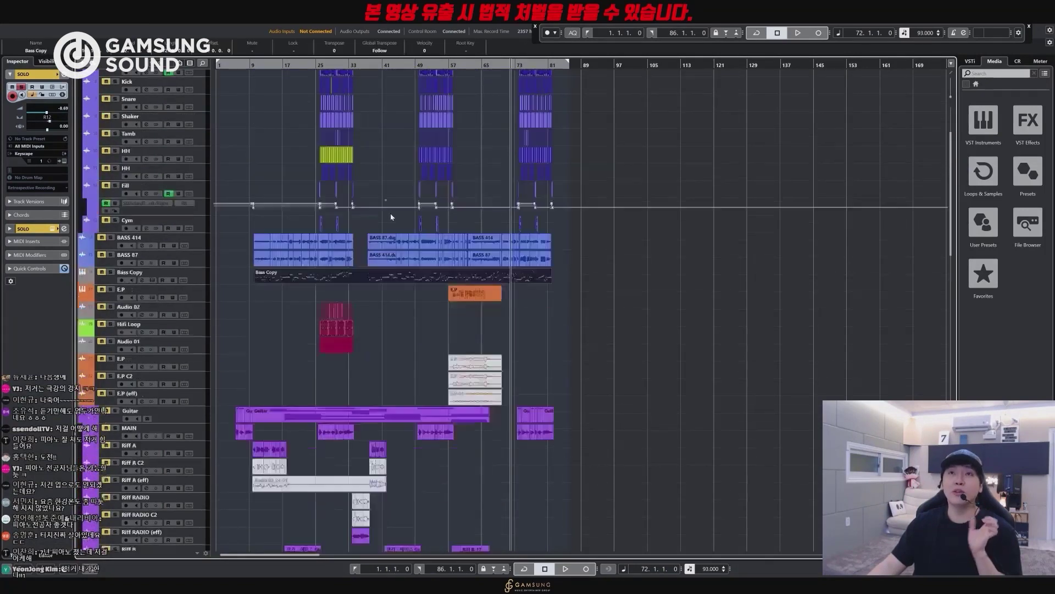
{"action": "left_click", "coordinate": [269, 175]}
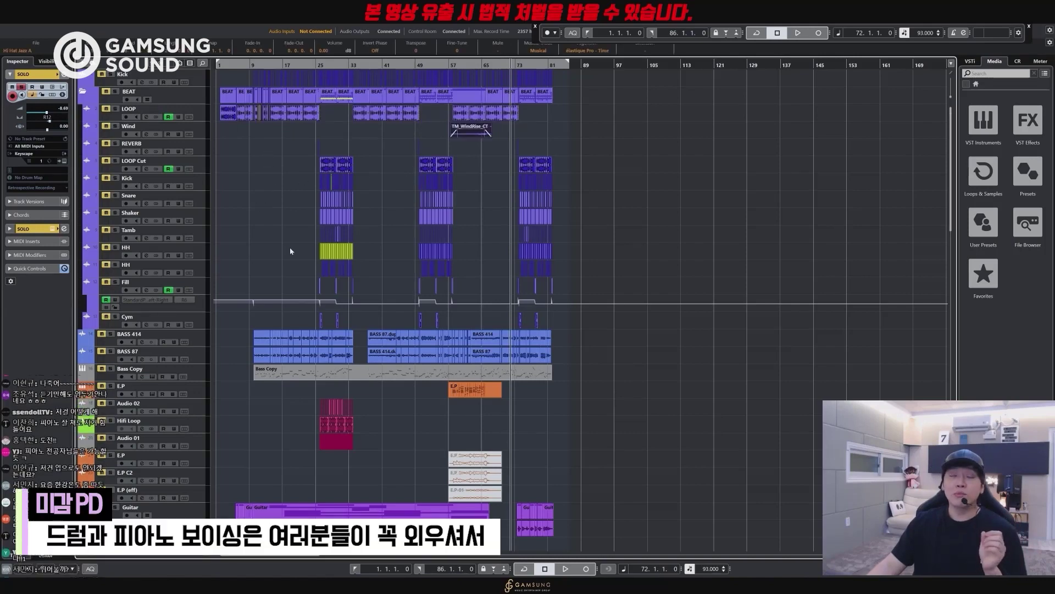
{"action": "scroll", "coordinate": [362, 176], "scroll_direction": "down", "scroll_amount": 20}
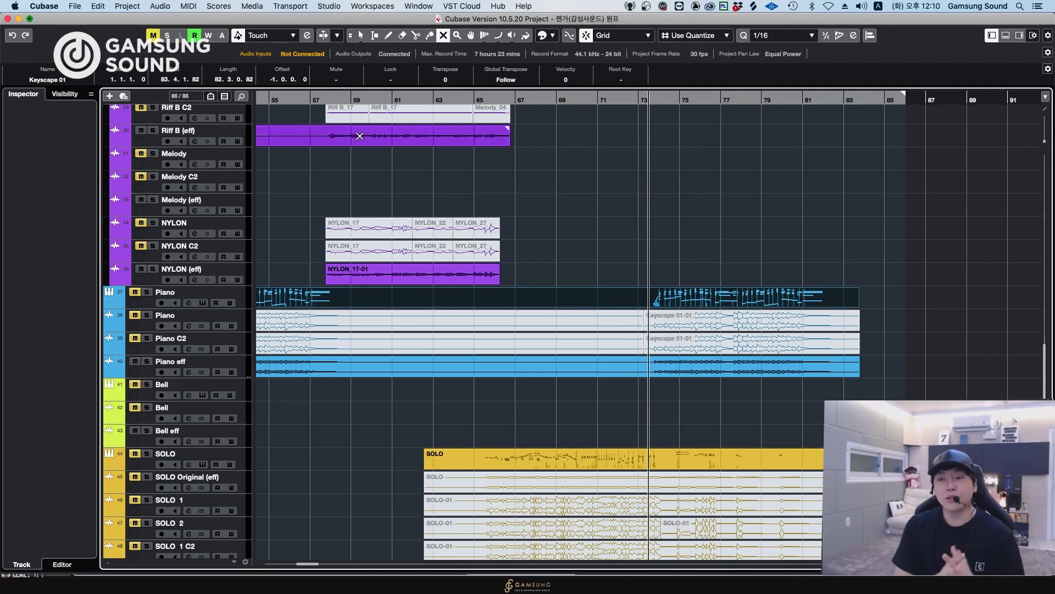
- Complete the lesson note "피아노 연습 방향 - 작곡가" with the composer's name and return to the piano's Key Editor
{"action": "type", "text": "황세준"}
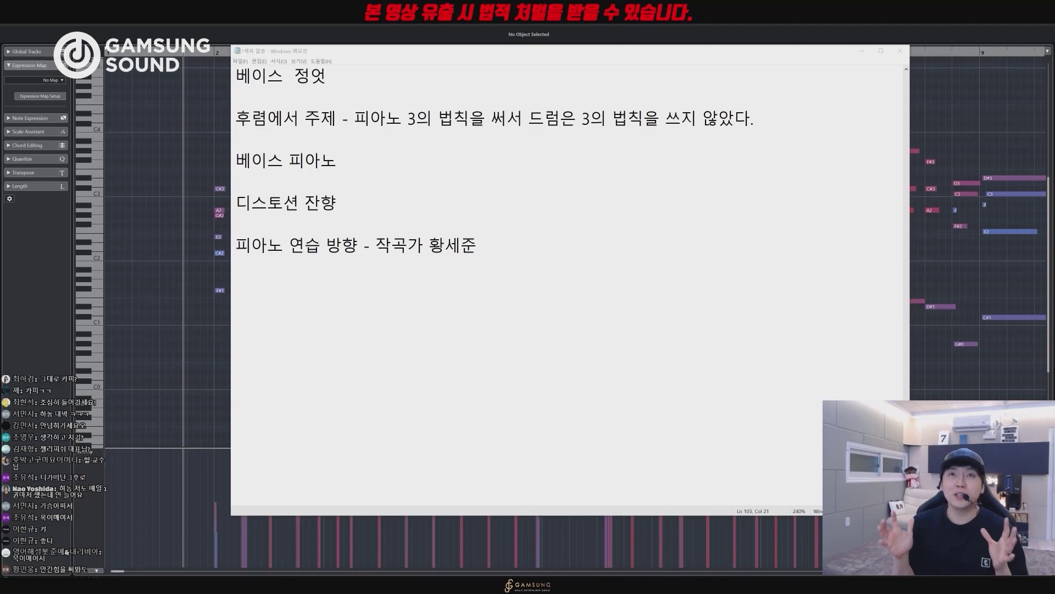
{"action": "left_click", "coordinate": [205, 330]}
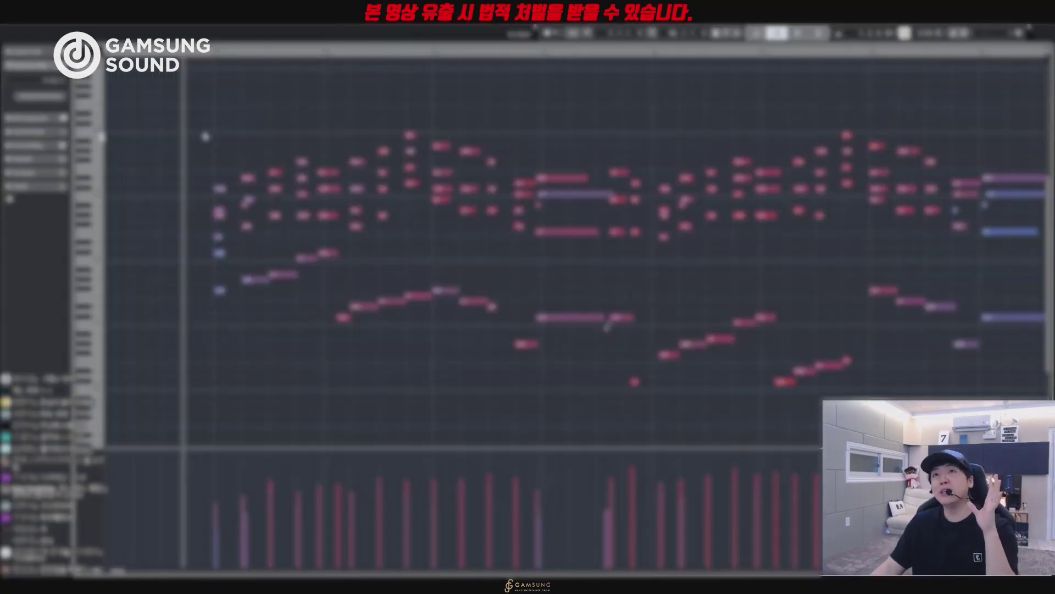
- Select the piano notes across the opening phrases in the Key Editor to highlight the voicings
{"action": "left_click_drag", "start_coordinate": [206, 135], "coordinate": [917, 393]}
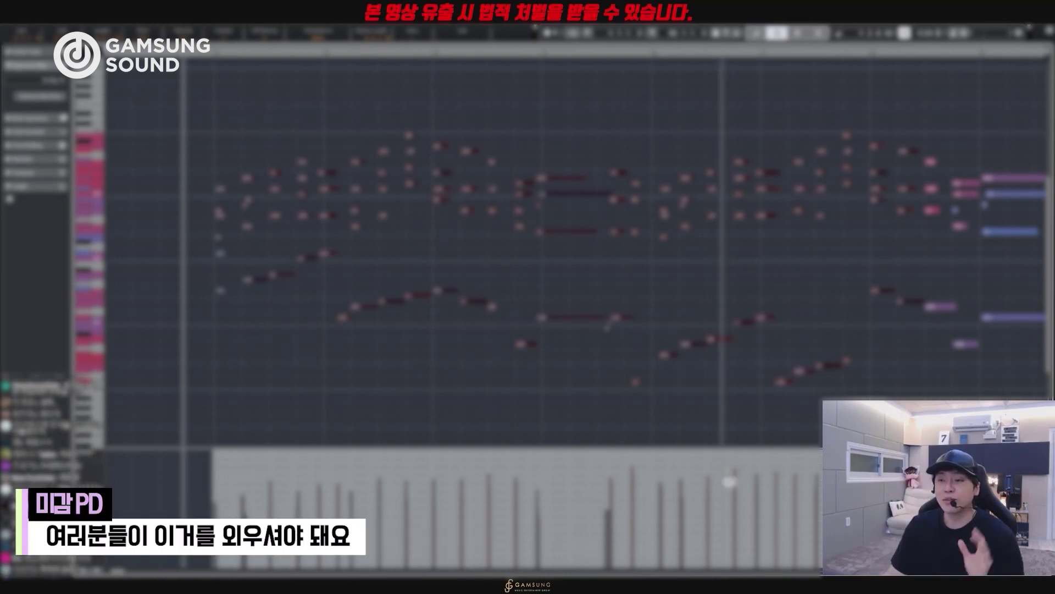
{"action": "left_click", "coordinate": [245, 146]}
{"action": "left_click_drag", "start_coordinate": [221, 127], "coordinate": [953, 386]}
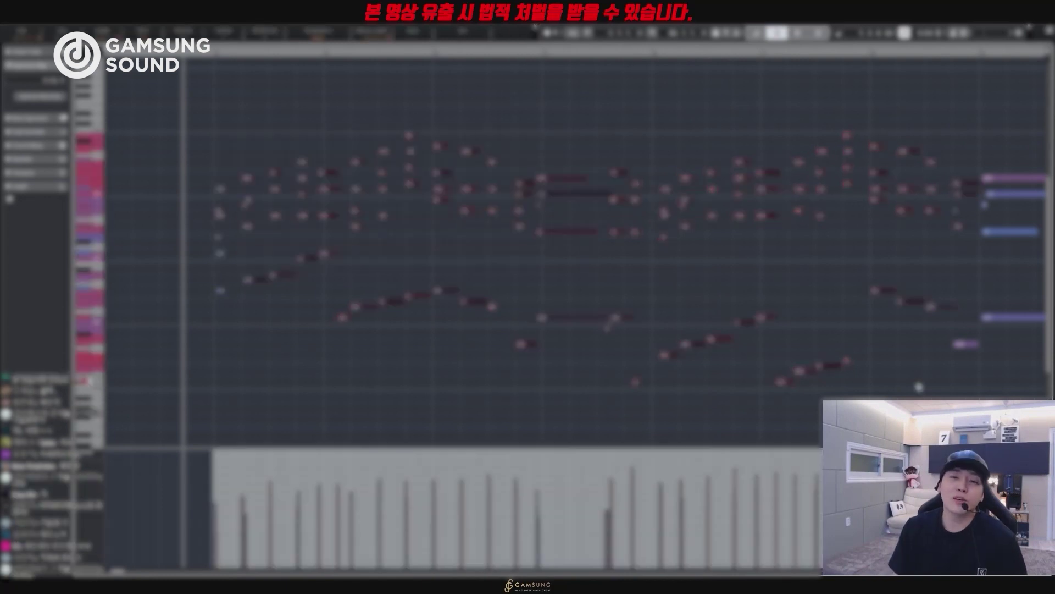